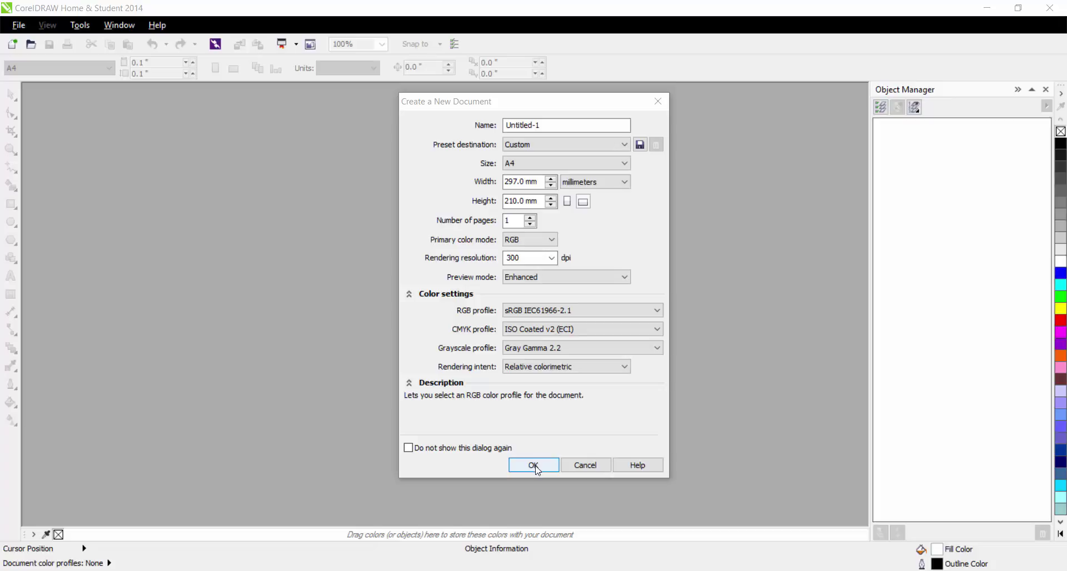
# Step: Create a new A4 landscape document in RGB at 300 dpi and activate the Artistic Media tool in Brush mode
pyautogui.click(534, 466)
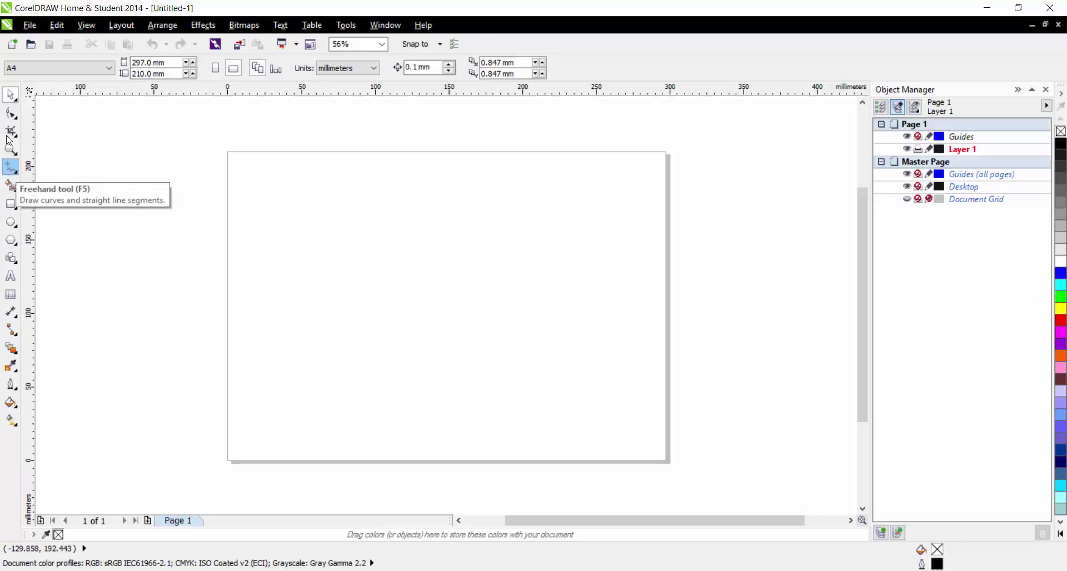
pyautogui.click(10, 171)
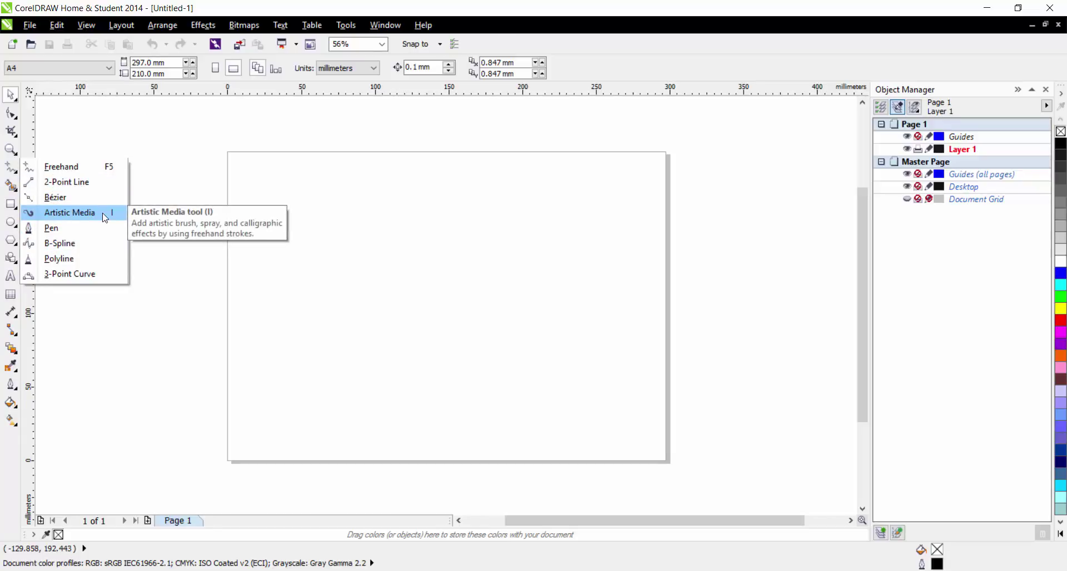
pyautogui.press('i')
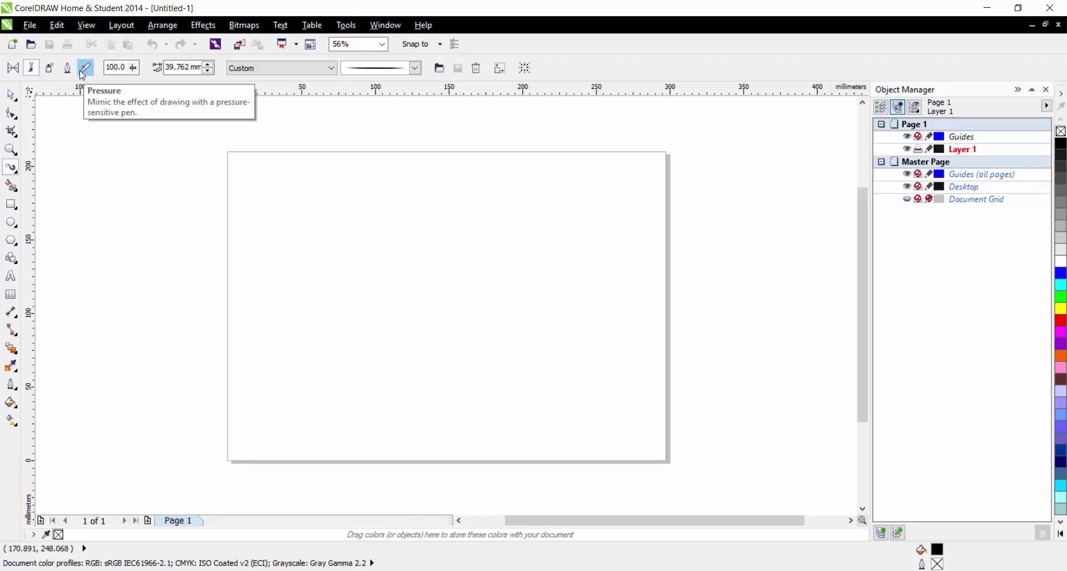
pyautogui.click(31, 74)
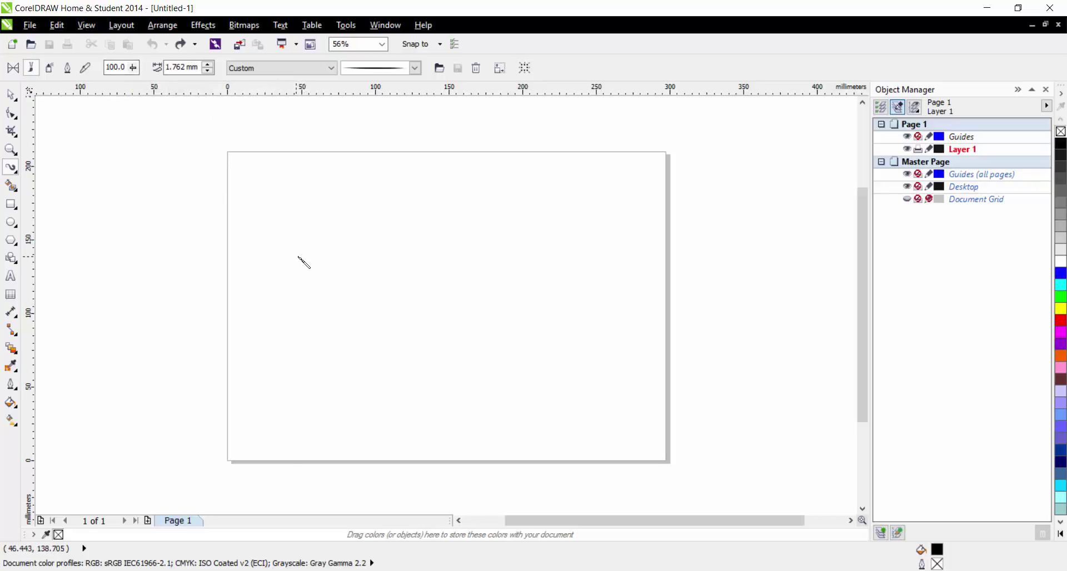
# Step: Draw a wavy 1.762 mm brush stroke across the upper page, set freehand smoothing to 0, and draw a second wave below it
pyautogui.moveTo(271, 273)
pyautogui.mouseDown()
pyautogui.moveTo(350, 232)
pyautogui.moveTo(471, 284)
pyautogui.moveTo(555, 236)
pyautogui.mouseUp()
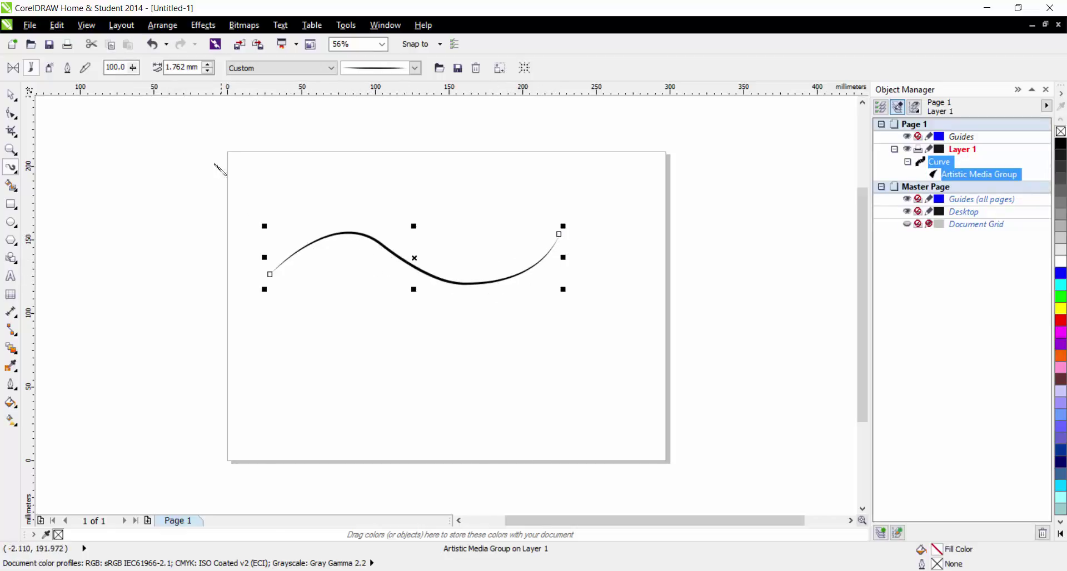
pyautogui.moveTo(136, 71); pyautogui.dragTo(71, 81)
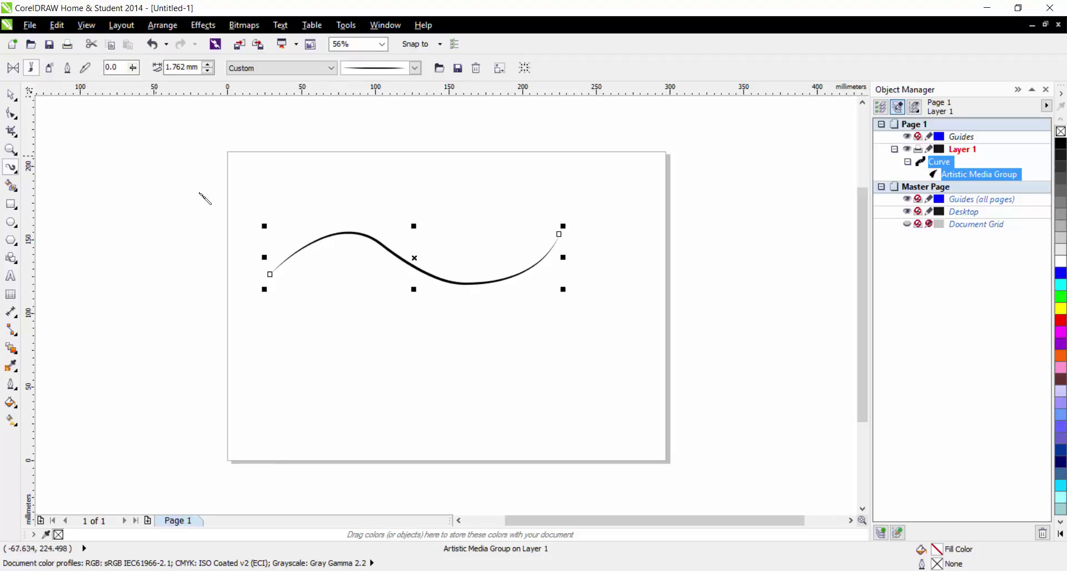
pyautogui.moveTo(291, 373)
pyautogui.mouseDown()
pyautogui.moveTo(317, 339)
pyautogui.moveTo(557, 365)
pyautogui.mouseUp()
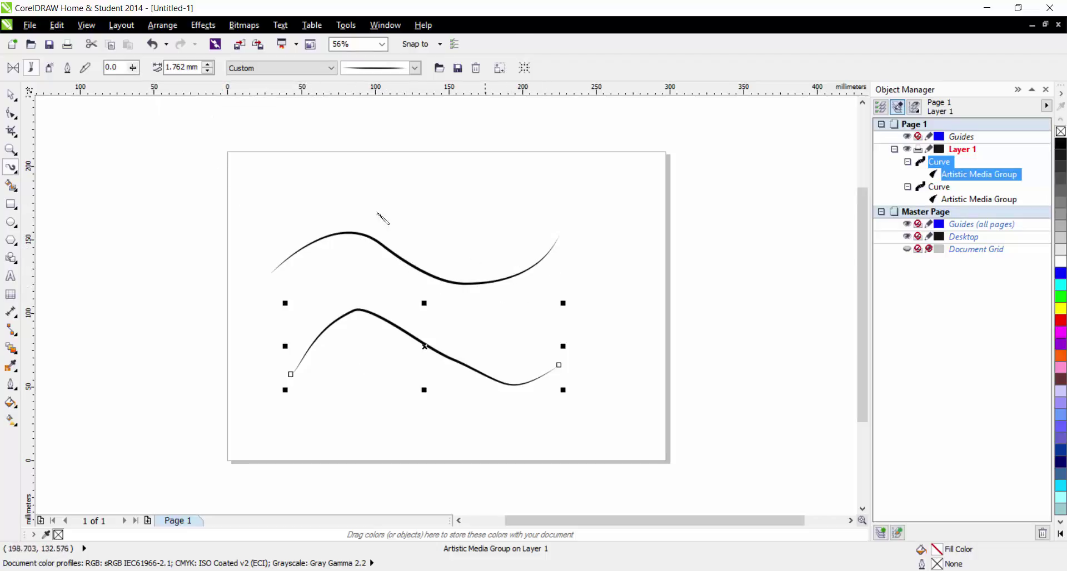
# Step: Restore freehand smoothing to 100 and set the upper curve's stroke width to 2.262 mm
pyautogui.moveTo(132, 67); pyautogui.dragTo(223, 79)
pyautogui.hotkey('ctrl', 'z')
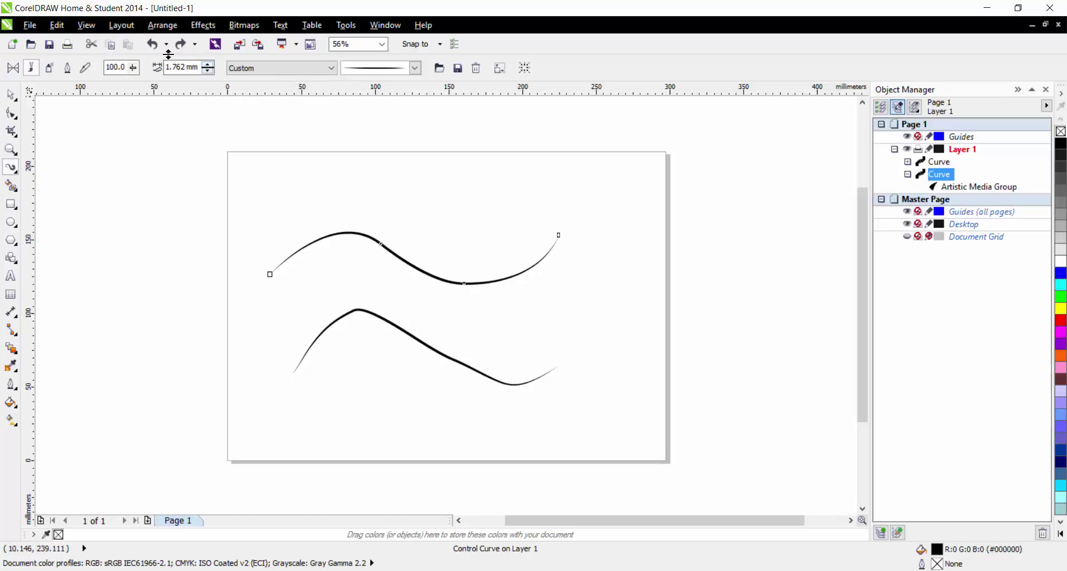
pyautogui.moveTo(208, 67)
pyautogui.mouseDown()
pyautogui.moveTo(166, 46)
pyautogui.moveTo(207, 61)
pyautogui.moveTo(212, 132)
pyautogui.mouseUp()
pyautogui.moveTo(205, 69); pyautogui.dragTo(205, 68)
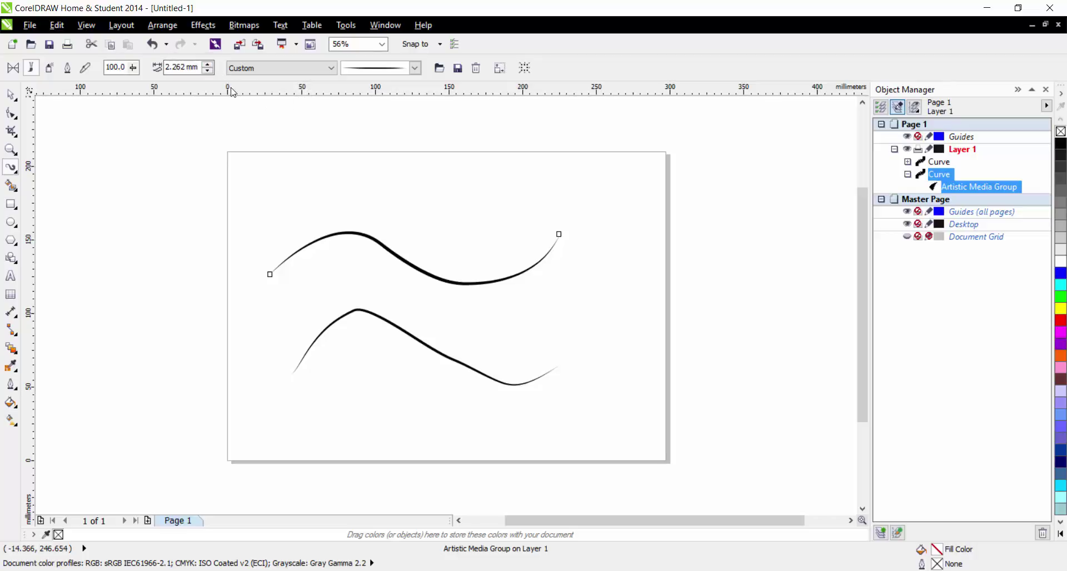
# Step: Apply the striped brush that tapers to a point from the Artistic category to the upper curve
pyautogui.click(271, 68)
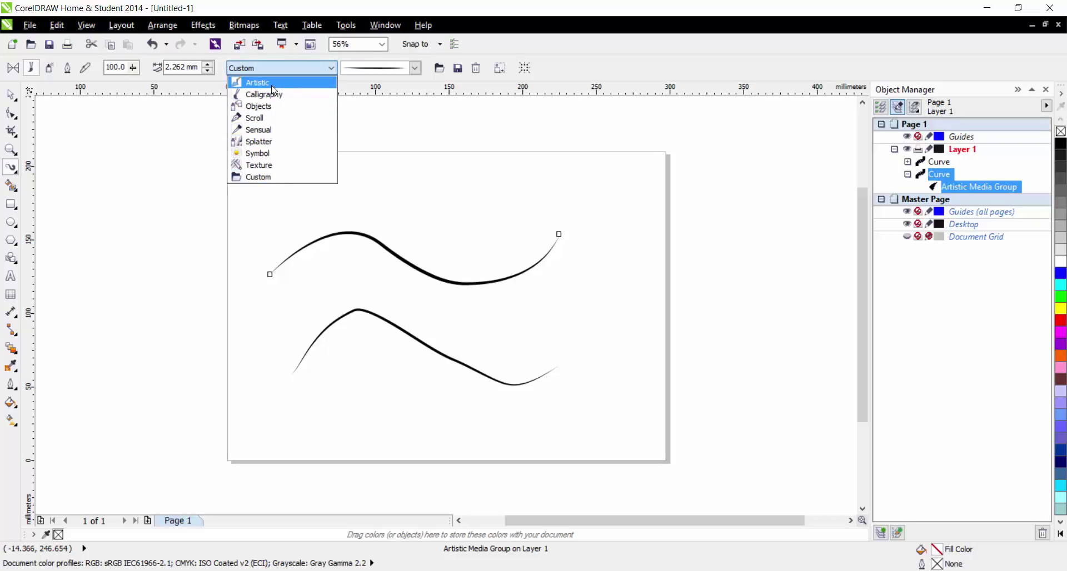
pyautogui.click(217, 69)
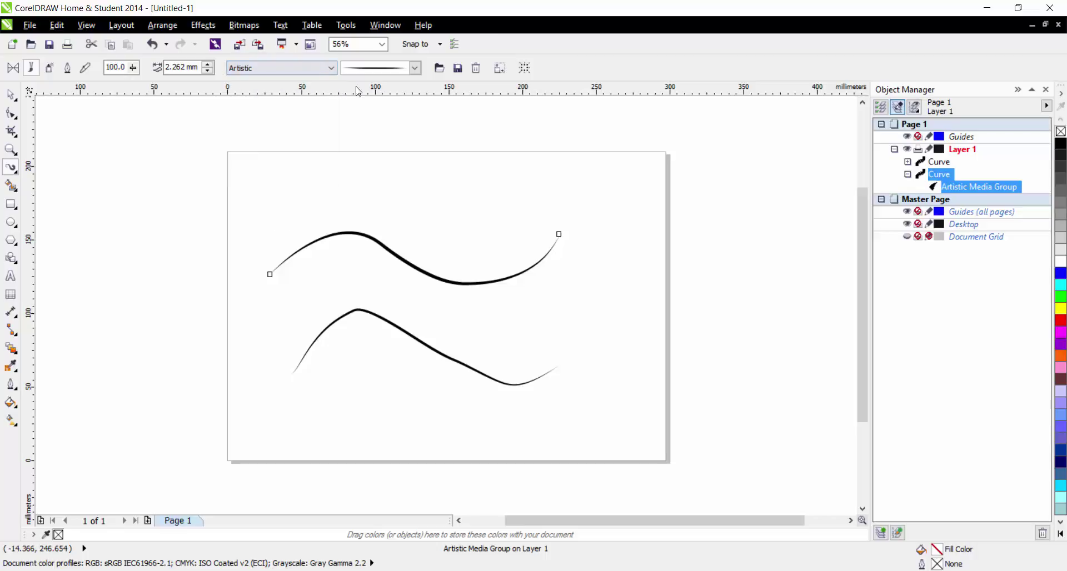
pyautogui.click(395, 71)
pyautogui.scroll(-1, 439, 118)
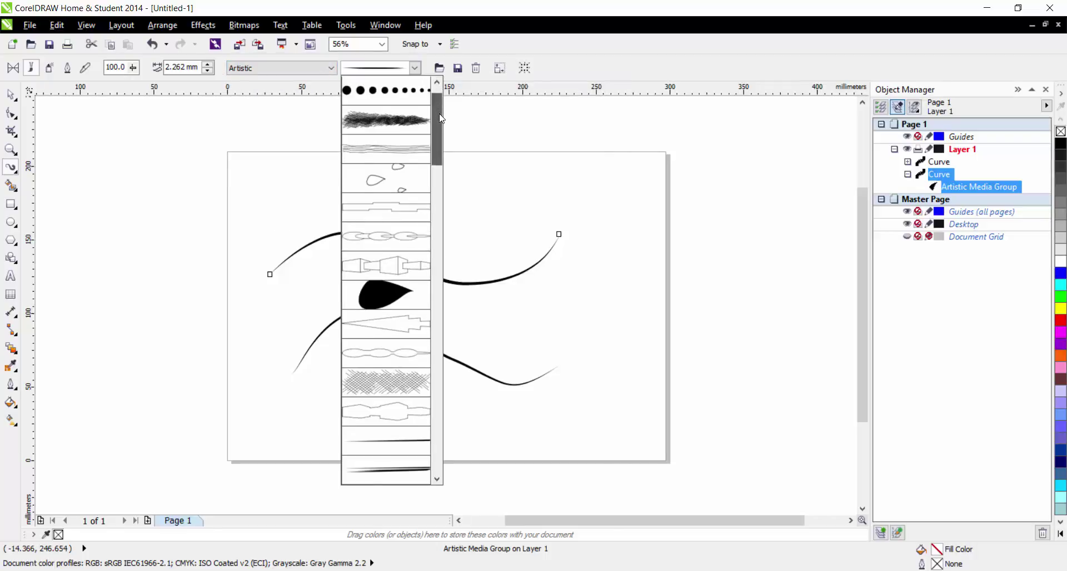
pyautogui.moveTo(440, 118); pyautogui.dragTo(444, 362)
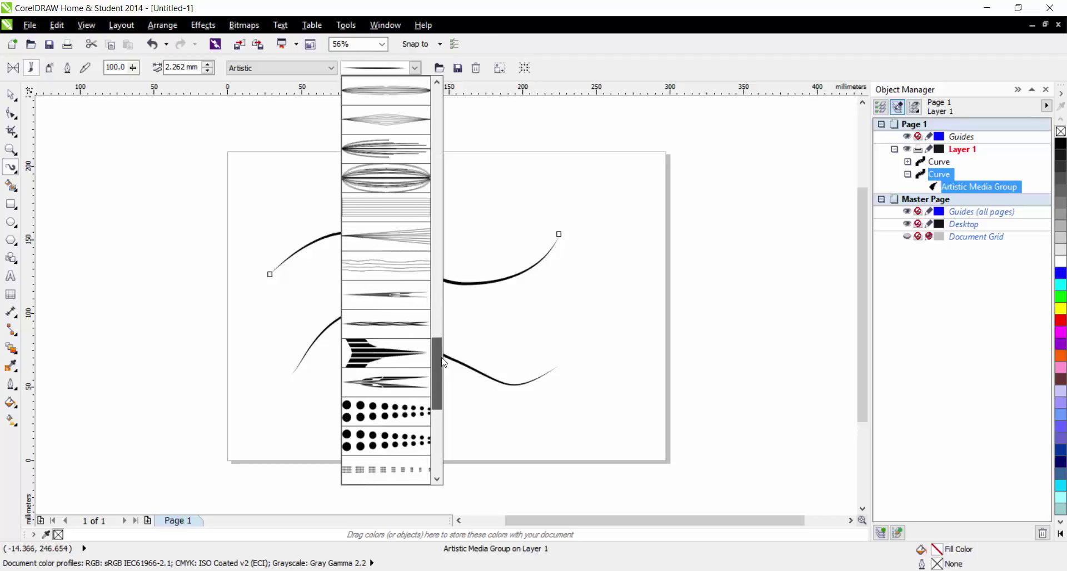
pyautogui.click(392, 355)
# Step: Try the striped brush with freehand strokes above the upper curve, raising the stroke width to 30.762 mm, and undo each stroke
pyautogui.moveTo(285, 181); pyautogui.dragTo(527, 224)
pyautogui.hotkey('ctrl', 'z')
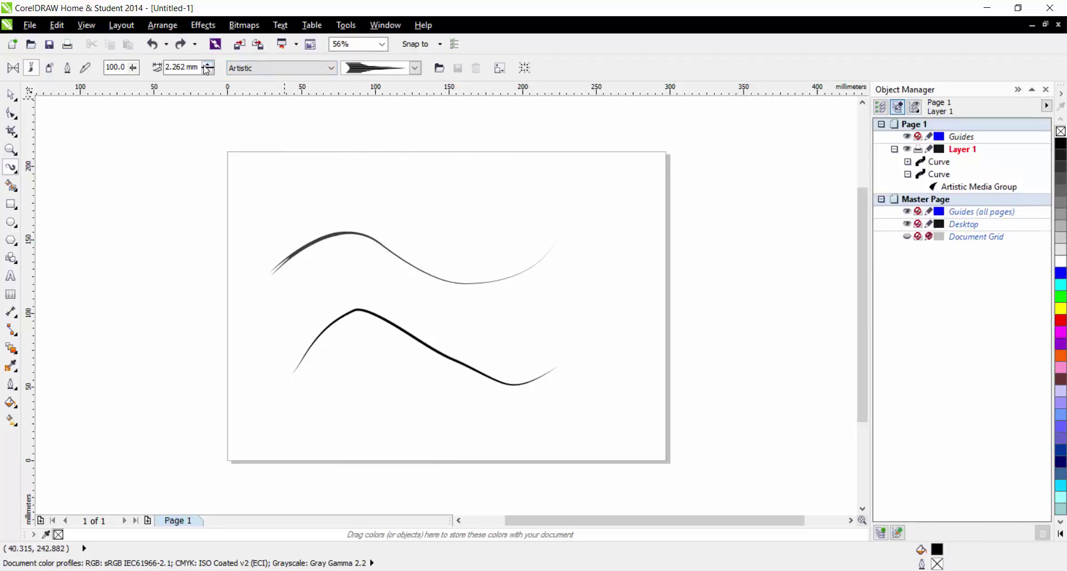
pyautogui.moveTo(210, 38)
pyautogui.mouseDown()
pyautogui.moveTo(207, 66)
pyautogui.moveTo(209, 25)
pyautogui.mouseUp()
pyautogui.moveTo(248, 191)
pyautogui.mouseDown()
pyautogui.moveTo(370, 180)
pyautogui.moveTo(532, 242)
pyautogui.mouseUp()
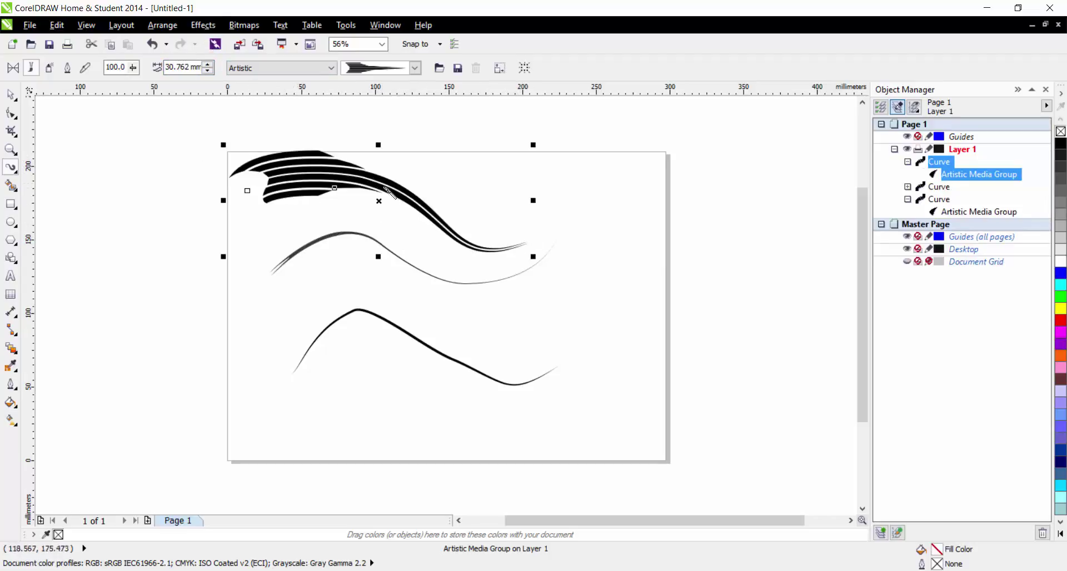
pyautogui.hotkey('ctrl', 'z')
# Step: Switch the brush category to Calligraphy and look through its brush strokes
pyautogui.click(303, 68)
pyautogui.click(303, 96)
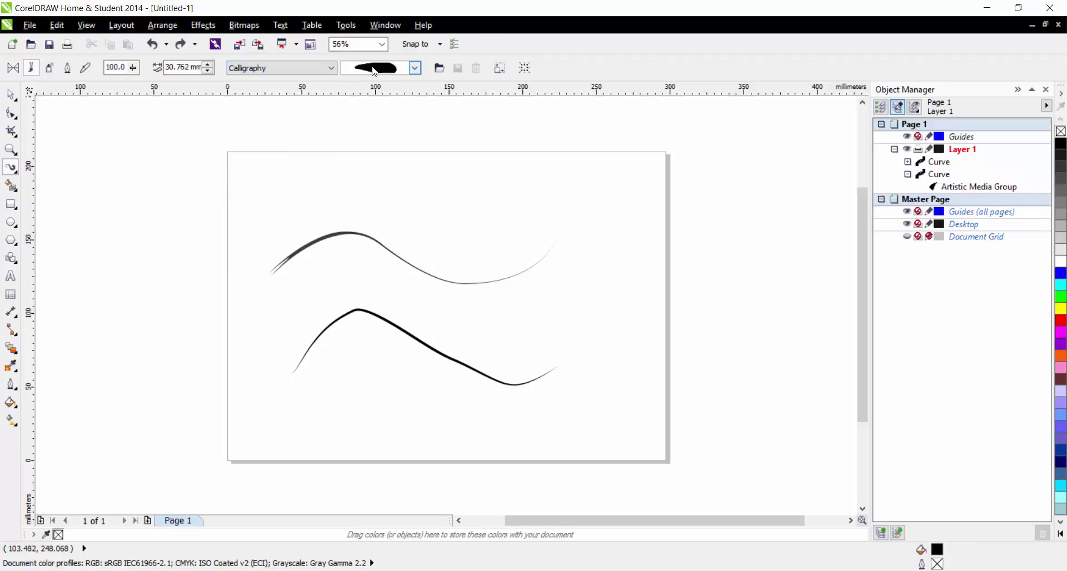
pyautogui.click(414, 68)
pyautogui.moveTo(434, 105)
pyautogui.mouseDown()
pyautogui.moveTo(452, 323)
pyautogui.moveTo(453, 115)
pyautogui.mouseUp()
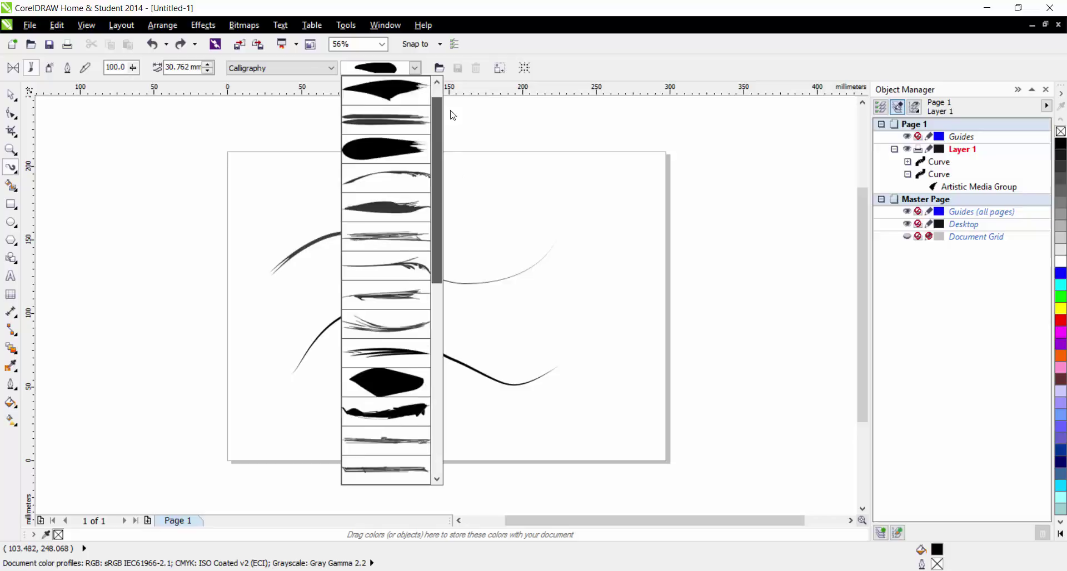
# Step: Switch the brush category to Objects and draw a short stroke of stones above the upper curve
pyautogui.click(312, 68)
pyautogui.click(289, 105)
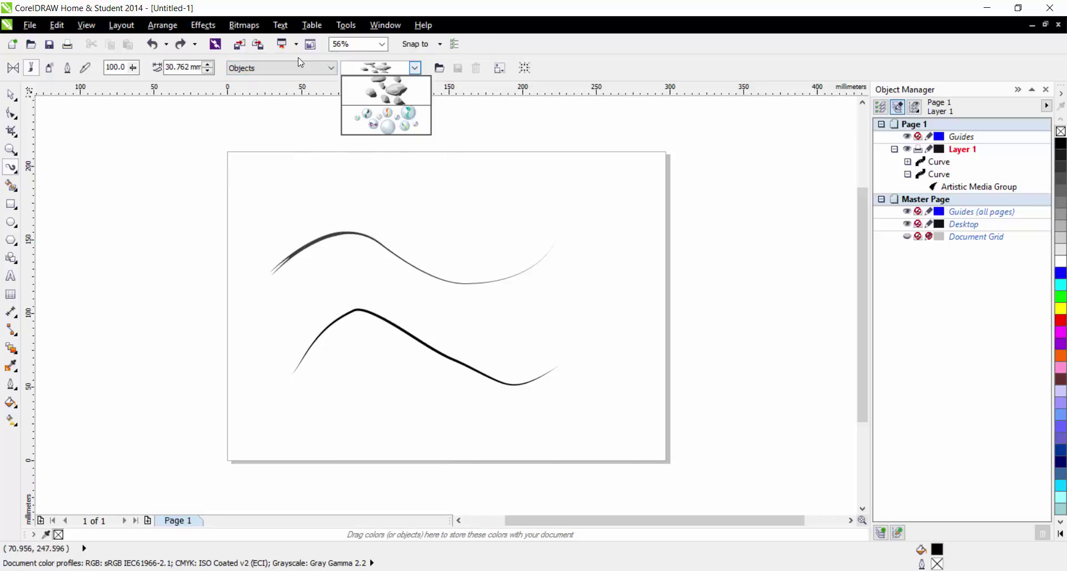
pyautogui.moveTo(350, 164); pyautogui.dragTo(407, 201)
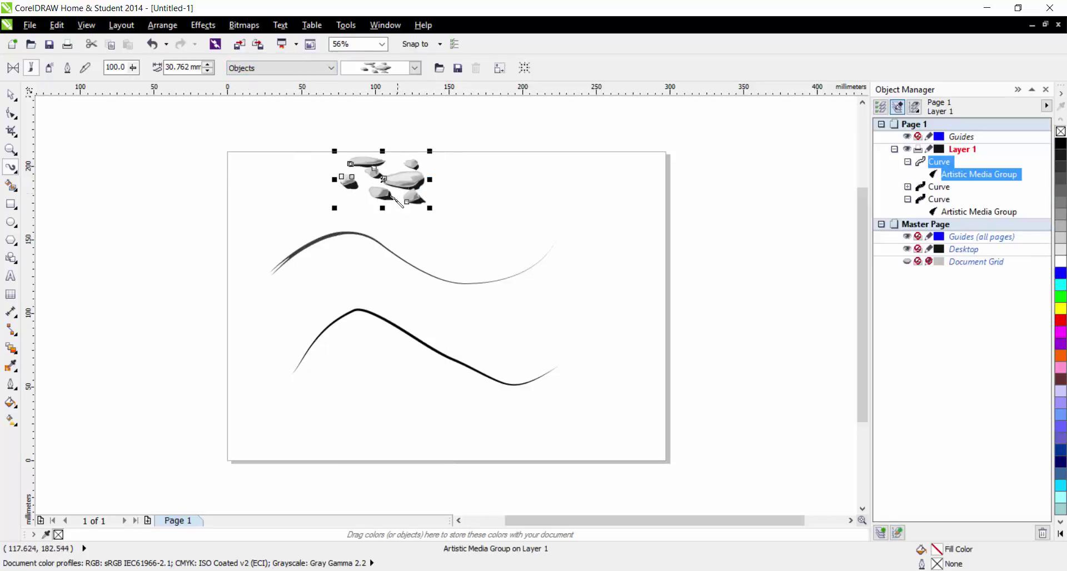
# Step: Switch the brush category to Scroll and look through its brush strokes
pyautogui.click(331, 68)
pyautogui.click(328, 118)
pyautogui.click(415, 68)
pyautogui.click(415, 68)
pyautogui.moveTo(439, 127)
pyautogui.mouseDown()
pyautogui.moveTo(448, 257)
pyautogui.moveTo(443, 172)
pyautogui.moveTo(418, 91)
pyautogui.mouseUp()
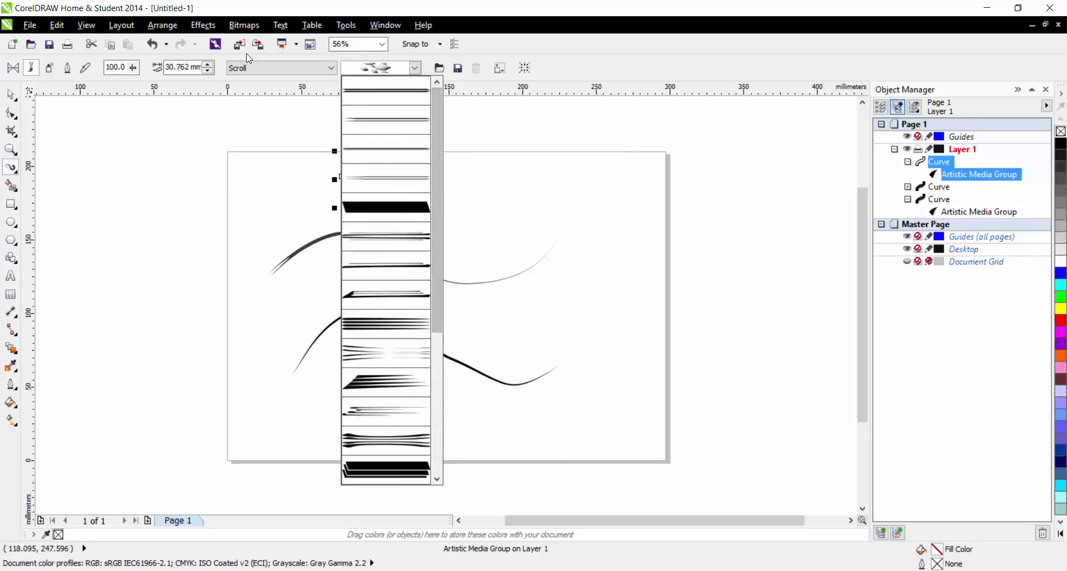
# Step: Switch the brush category to Sensual and look through its brush strokes
pyautogui.click(332, 67)
pyautogui.click(314, 132)
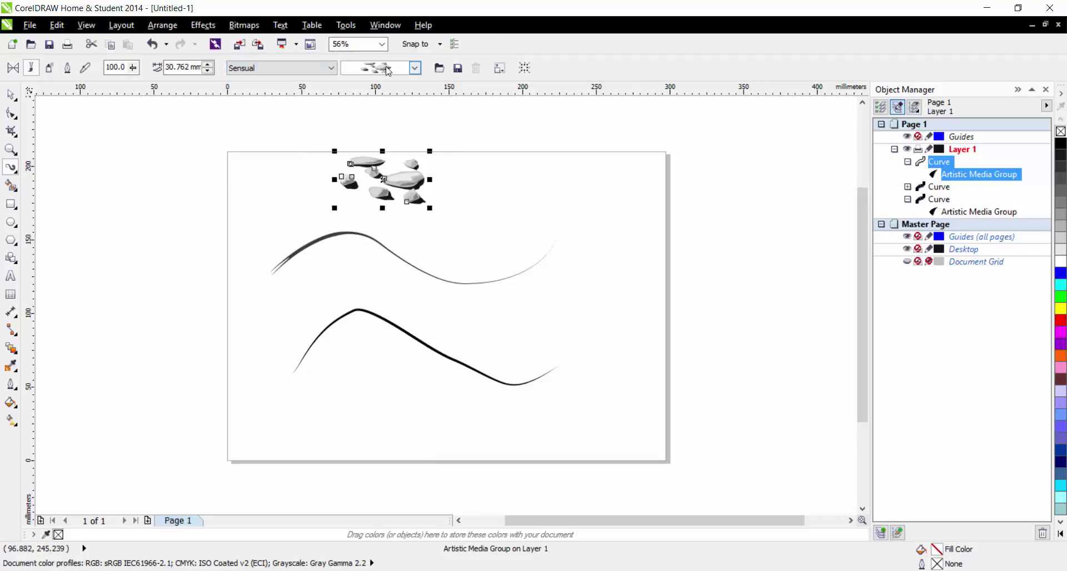
pyautogui.click(414, 68)
pyautogui.moveTo(435, 111)
pyautogui.mouseDown()
pyautogui.moveTo(451, 380)
pyautogui.moveTo(480, 206)
pyautogui.moveTo(443, 77)
pyautogui.mouseUp()
# Step: Switch the brush category to Splatter and look through its brush strokes
pyautogui.click(330, 67)
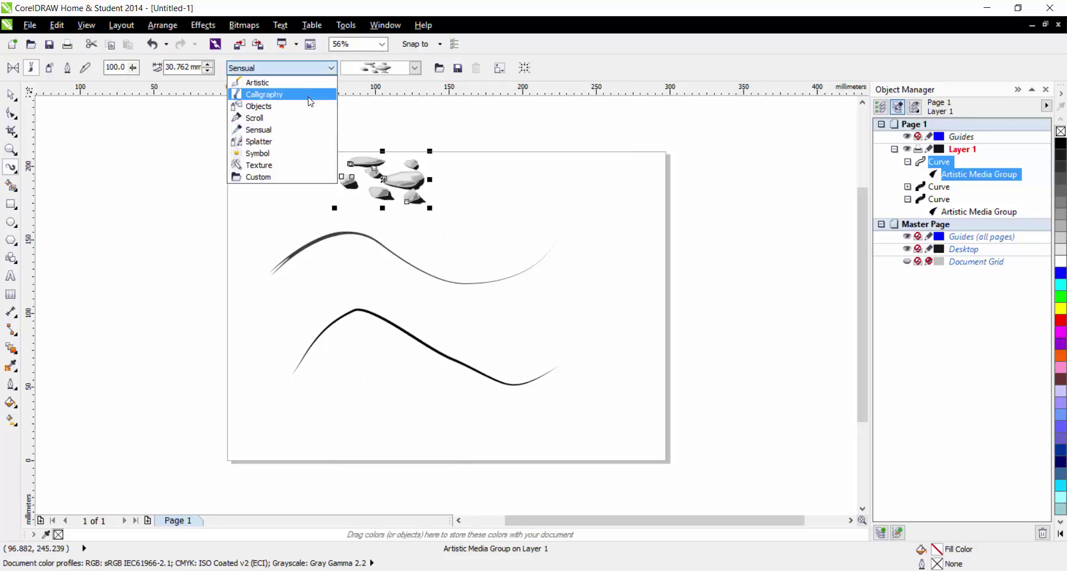
pyautogui.click(304, 139)
pyautogui.click(414, 67)
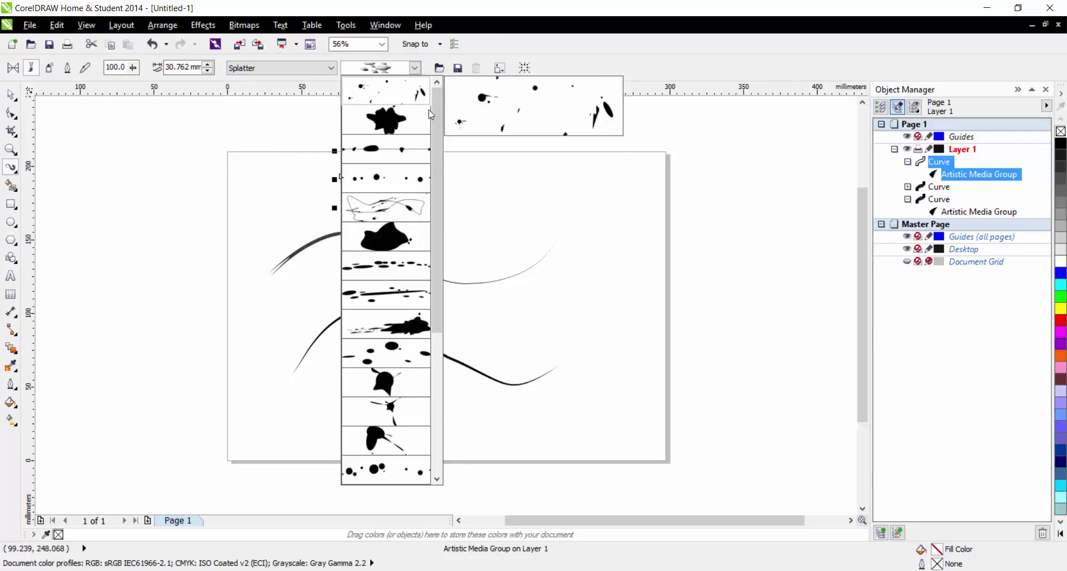
pyautogui.moveTo(437, 131)
pyautogui.mouseDown()
pyautogui.moveTo(445, 268)
pyautogui.moveTo(439, 149)
pyautogui.mouseUp()
# Step: Switch the brush category to Symbol and look through its brush strokes
pyautogui.click(322, 68)
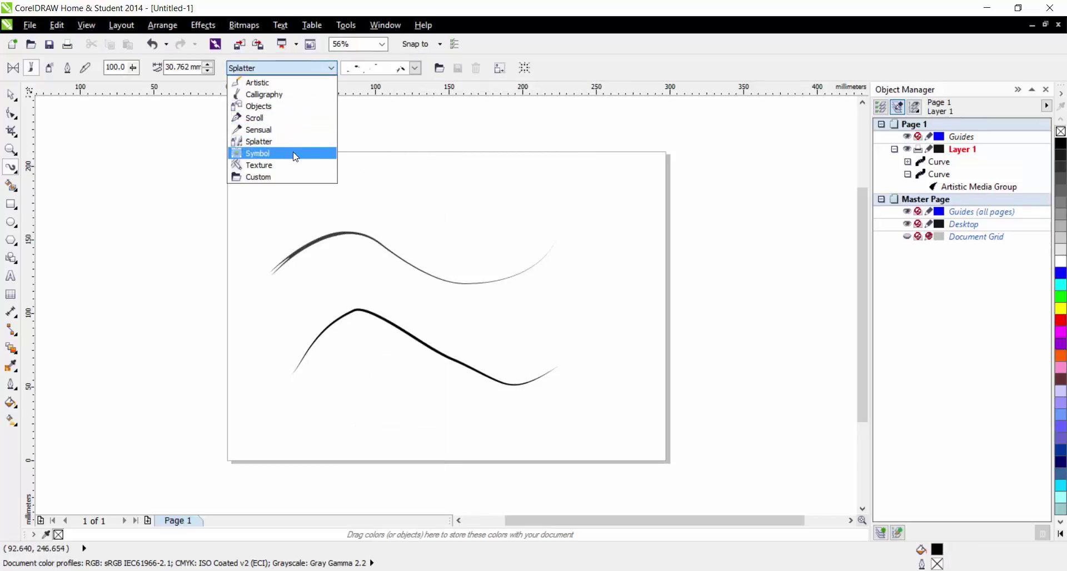
pyautogui.click(297, 153)
pyautogui.click(414, 67)
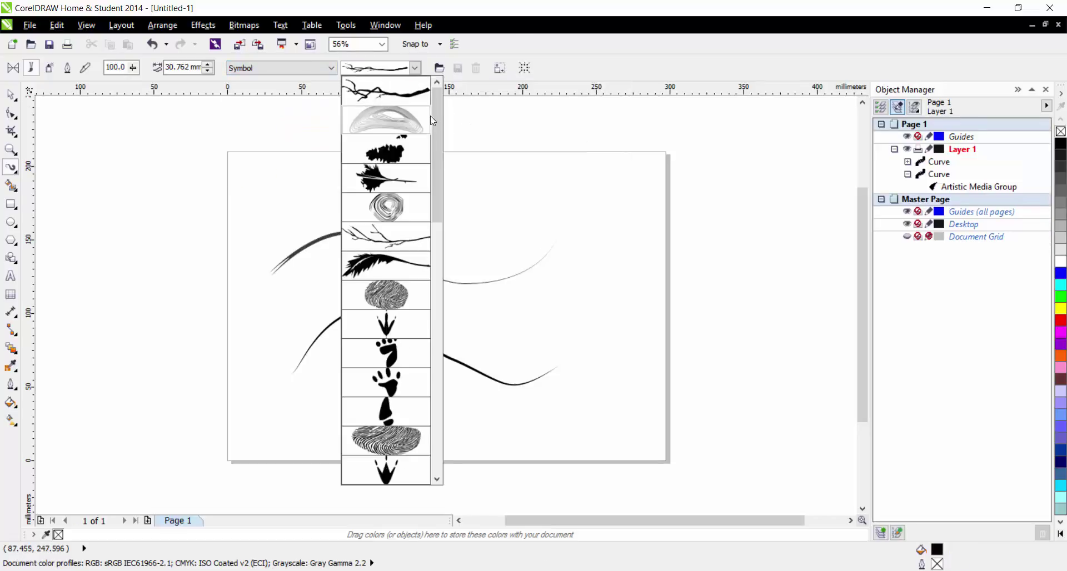
pyautogui.moveTo(434, 129)
pyautogui.mouseDown()
pyautogui.moveTo(442, 355)
pyautogui.moveTo(434, 103)
pyautogui.mouseUp()
# Step: Switch the brush category to Texture and look through its brush strokes
pyautogui.click(243, 64)
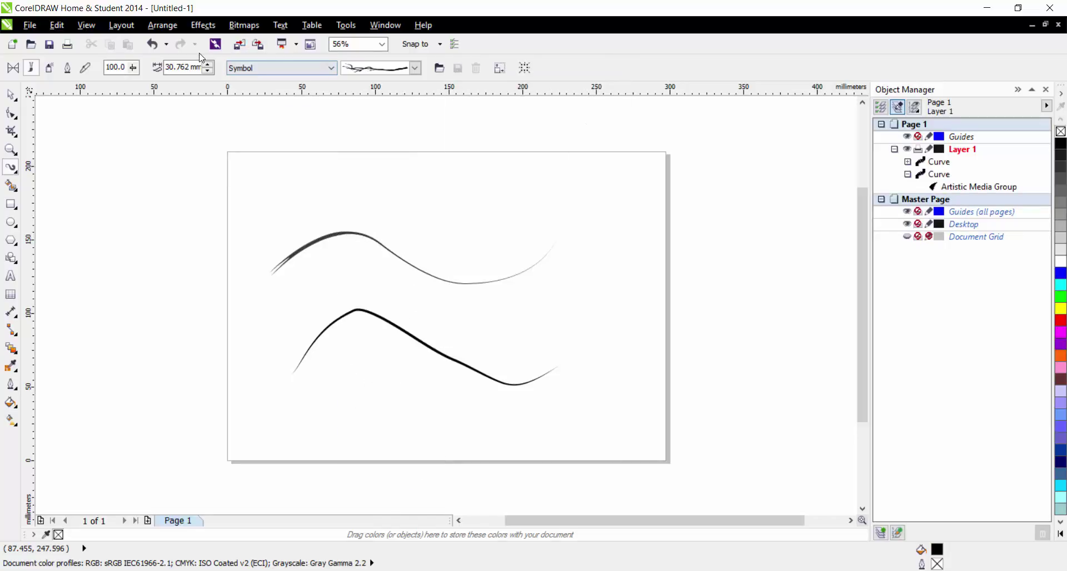
pyautogui.click(244, 68)
pyautogui.click(258, 165)
pyautogui.click(415, 68)
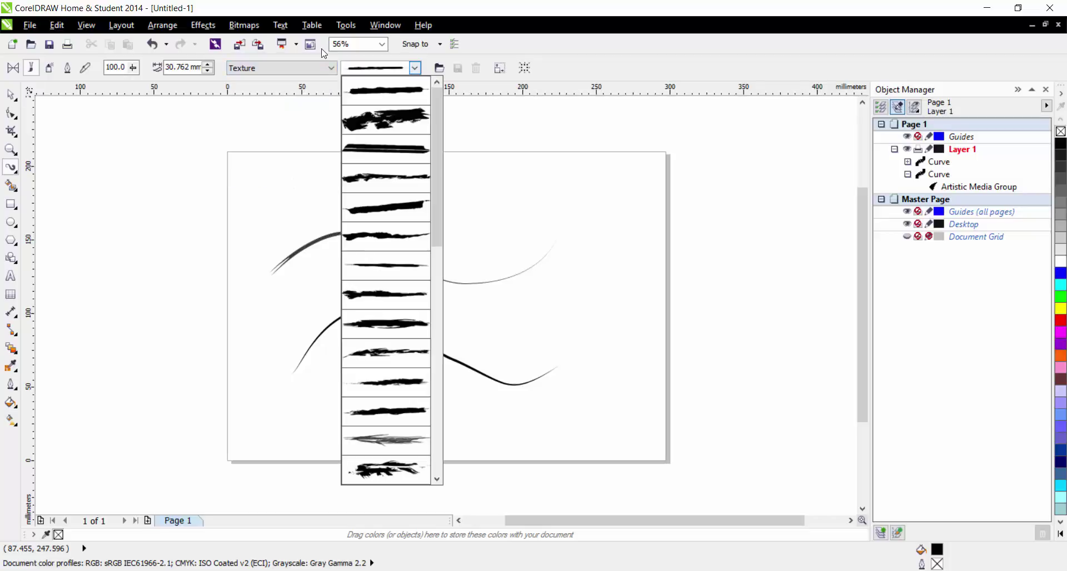
pyautogui.moveTo(435, 129)
pyautogui.mouseDown()
pyautogui.moveTo(432, 323)
pyautogui.moveTo(431, 108)
pyautogui.mouseUp()
# Step: Switch the brush category back to Custom and view its available brush strokes
pyautogui.click(321, 67)
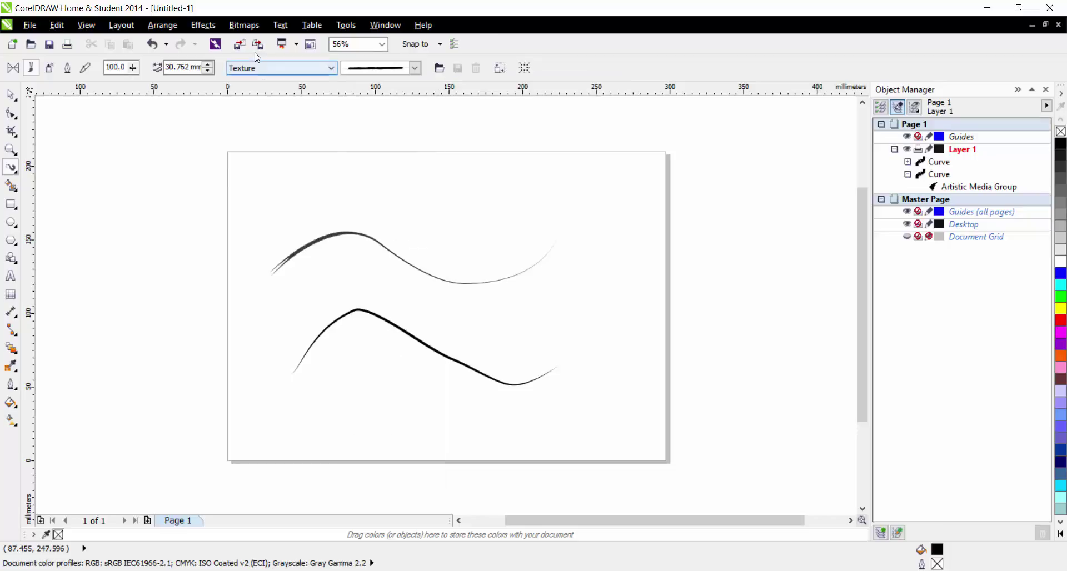
pyautogui.click(257, 177)
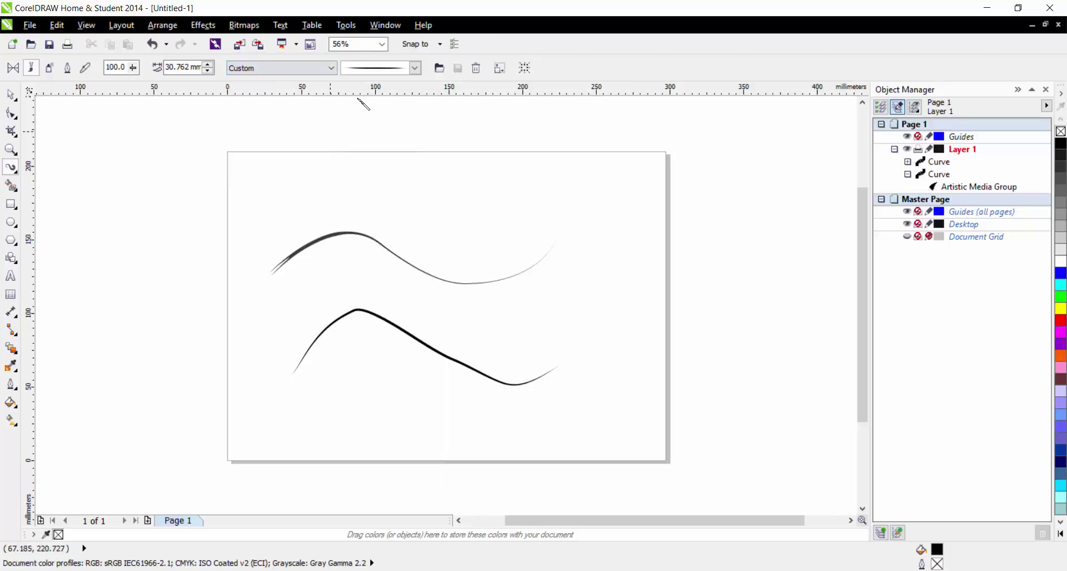
pyautogui.click(414, 68)
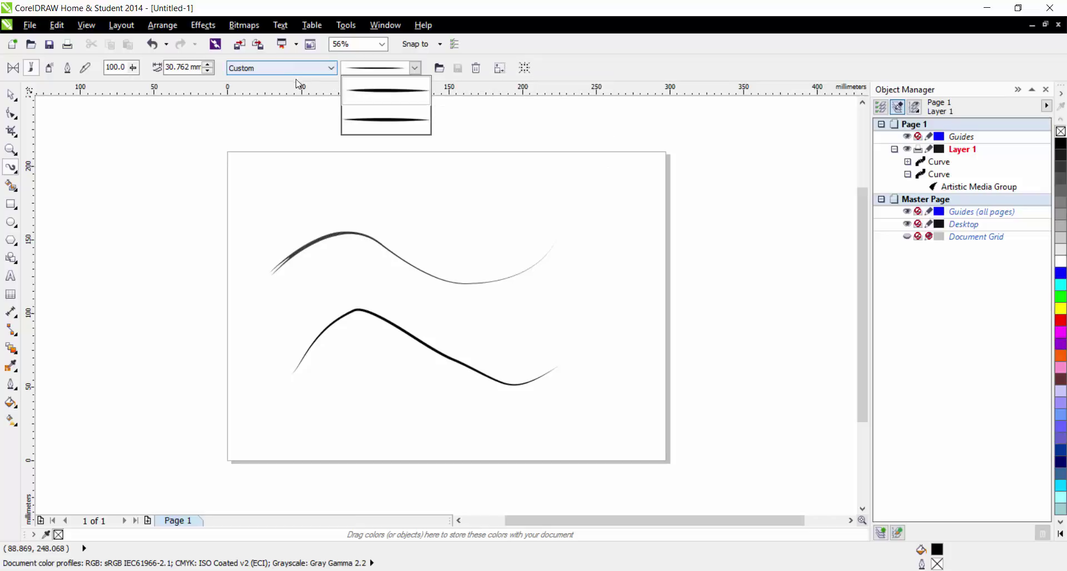
pyautogui.click(288, 72)
pyautogui.click(286, 70)
pyautogui.click(286, 71)
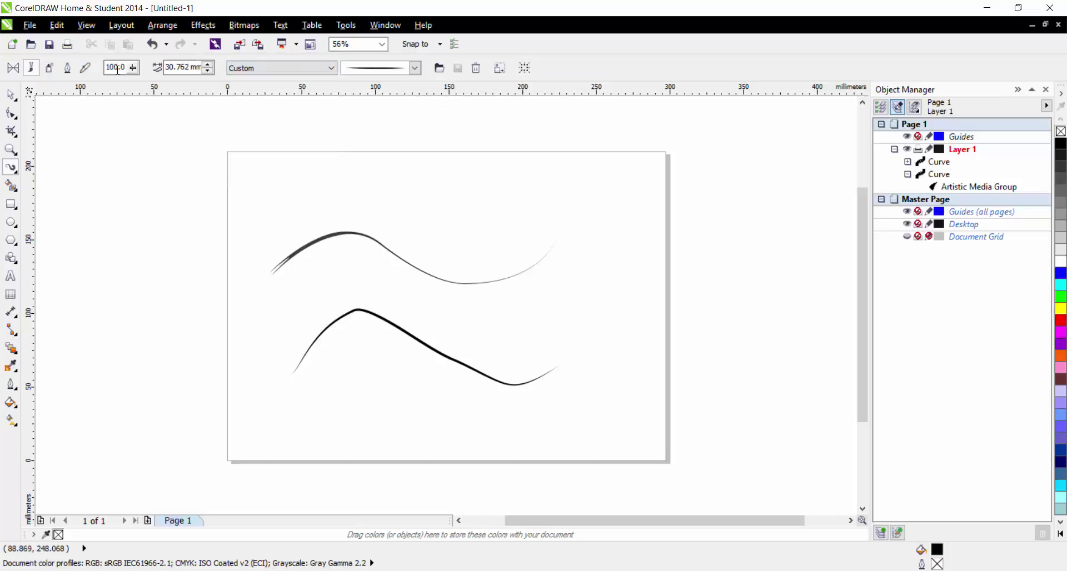
# Step: Switch the Artistic Media tool to Spray mode and undo the last action
pyautogui.click(49, 69)
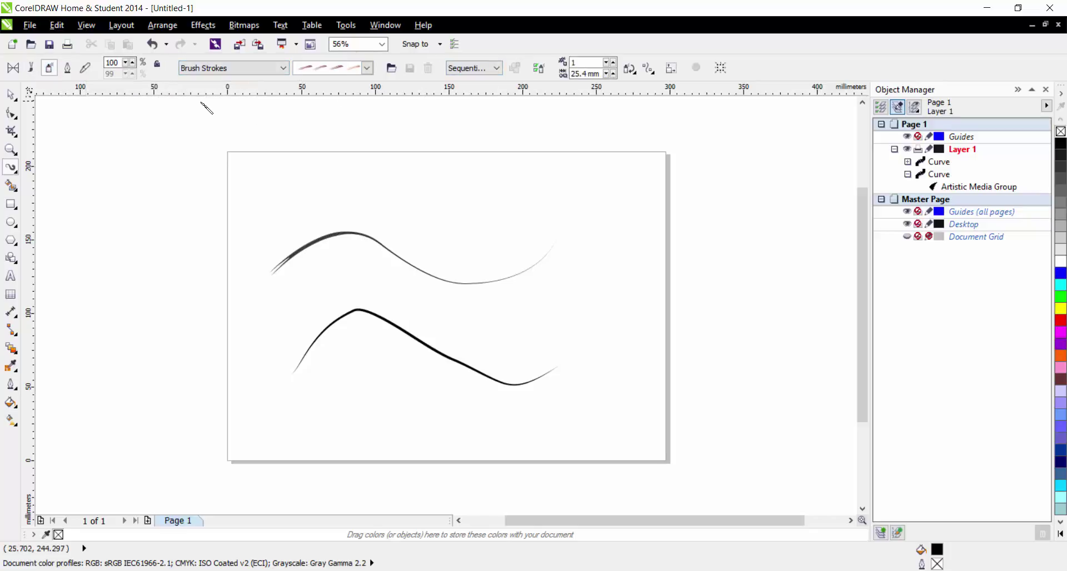
pyautogui.hotkey('ctrl', 'z')
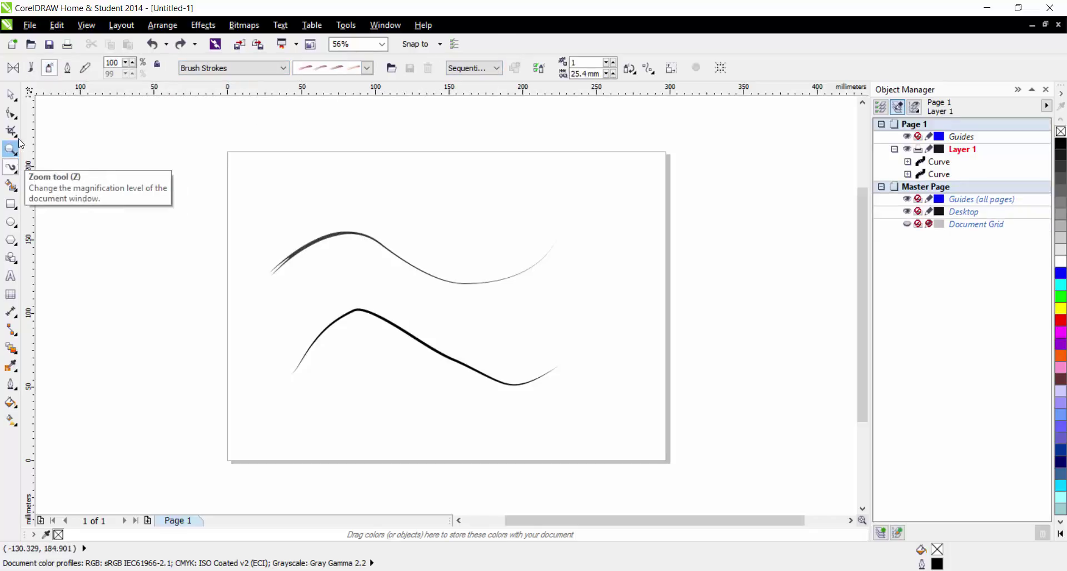
# Step: Select both wavy brush curves on the page and delete them
pyautogui.click(11, 94)
pyautogui.moveTo(173, 182); pyautogui.dragTo(590, 439)
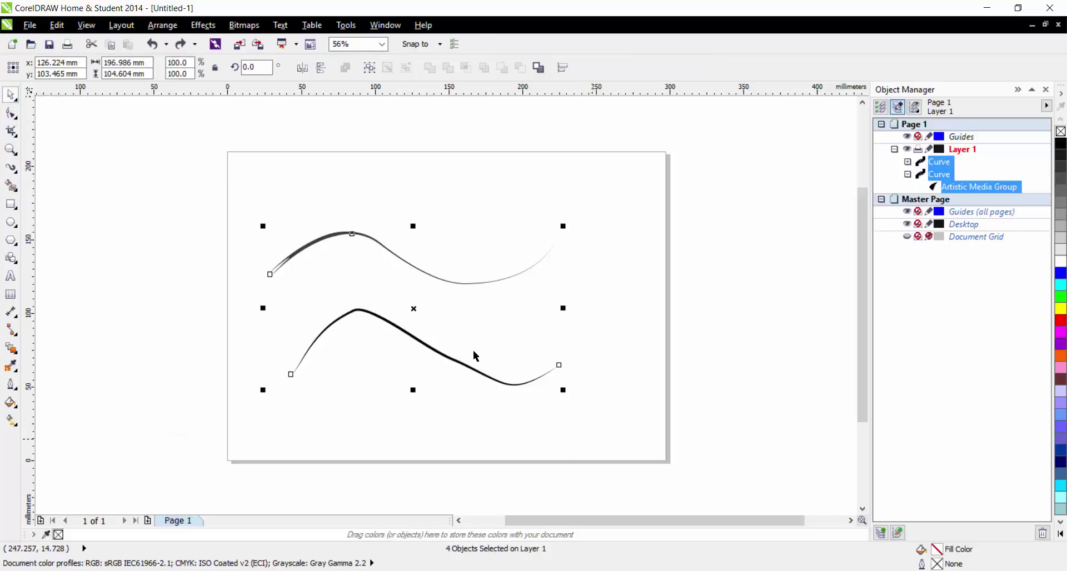
pyautogui.press('Delete')
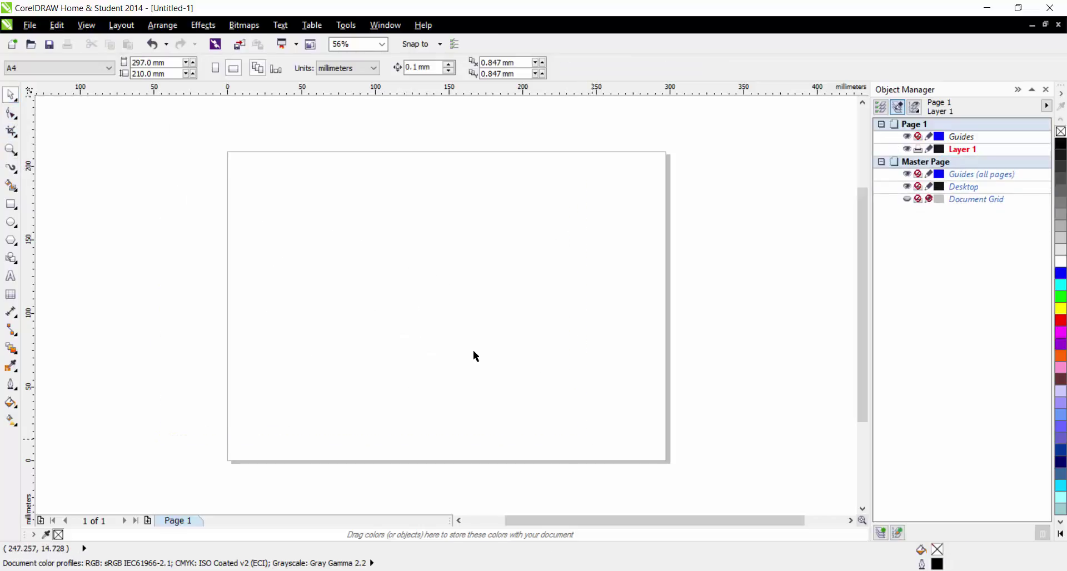
# Step: Activate the Artistic Media tool in Spray mode and look at its Food and Splatter categories
pyautogui.click(11, 166)
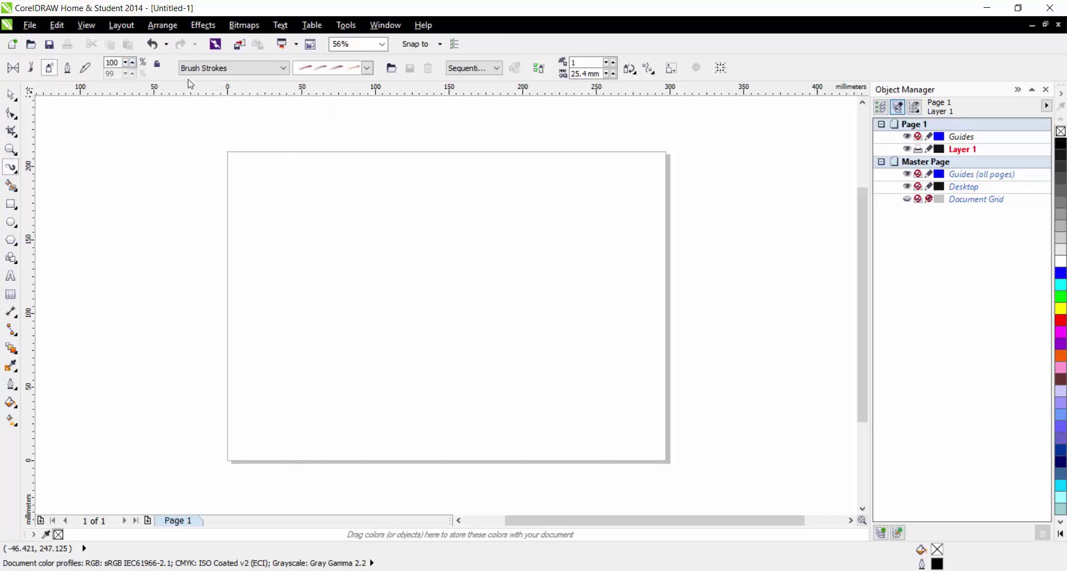
pyautogui.click(276, 71)
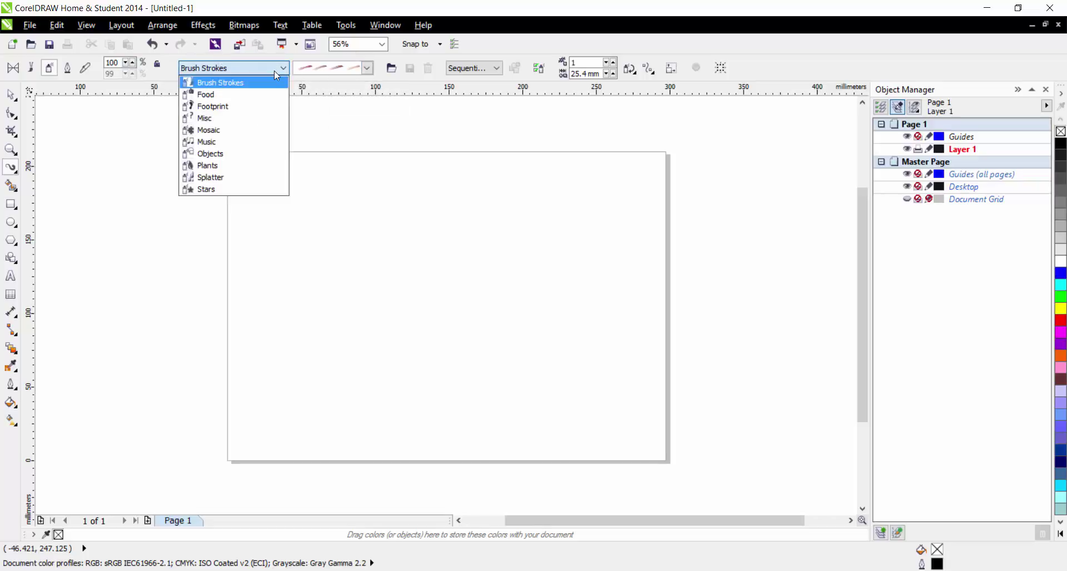
pyautogui.click(250, 99)
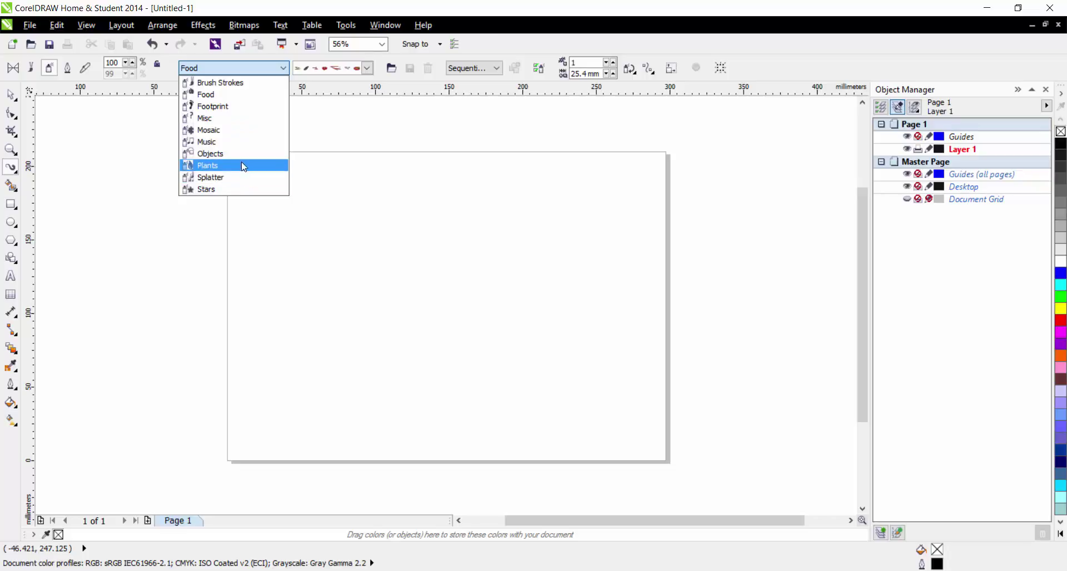
pyautogui.click(242, 177)
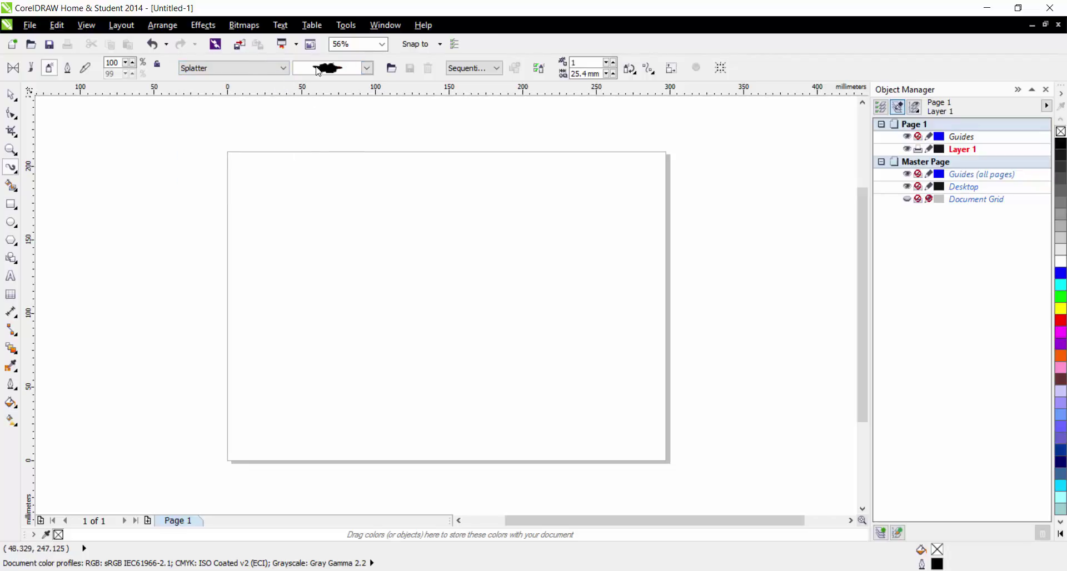
pyautogui.click(320, 69)
# Step: Choose the brown stone spray pattern from the Mosaic category and spray a wavy stroke across the upper part of the page
pyautogui.click(246, 67)
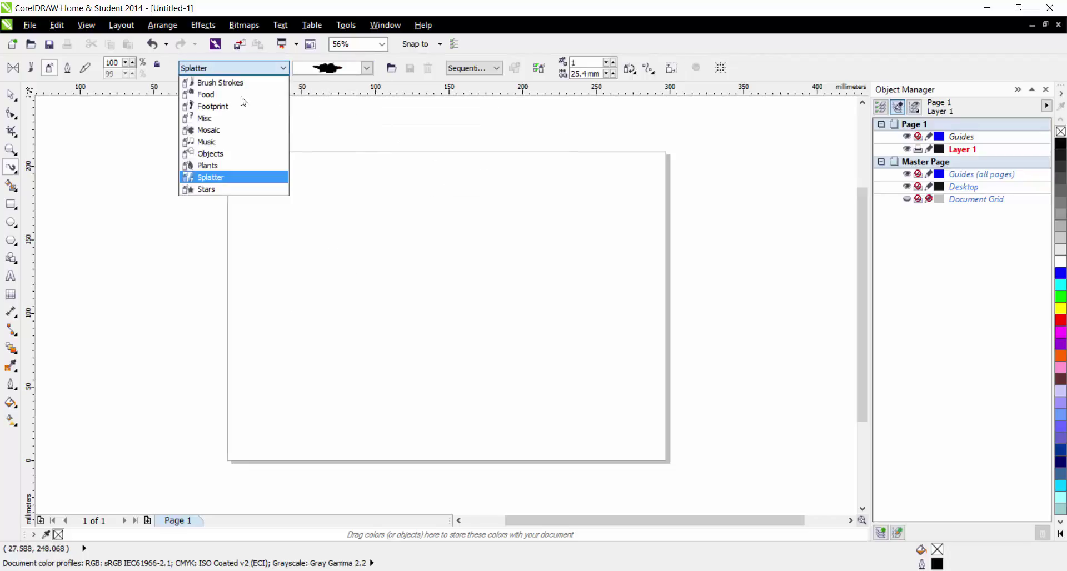
pyautogui.click(233, 129)
pyautogui.click(330, 68)
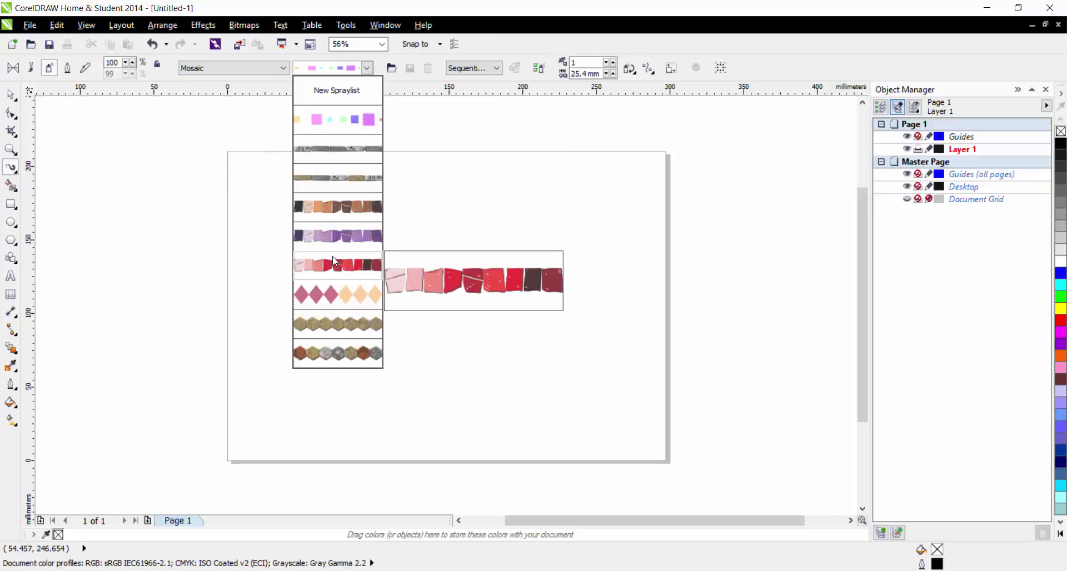
pyautogui.click(337, 206)
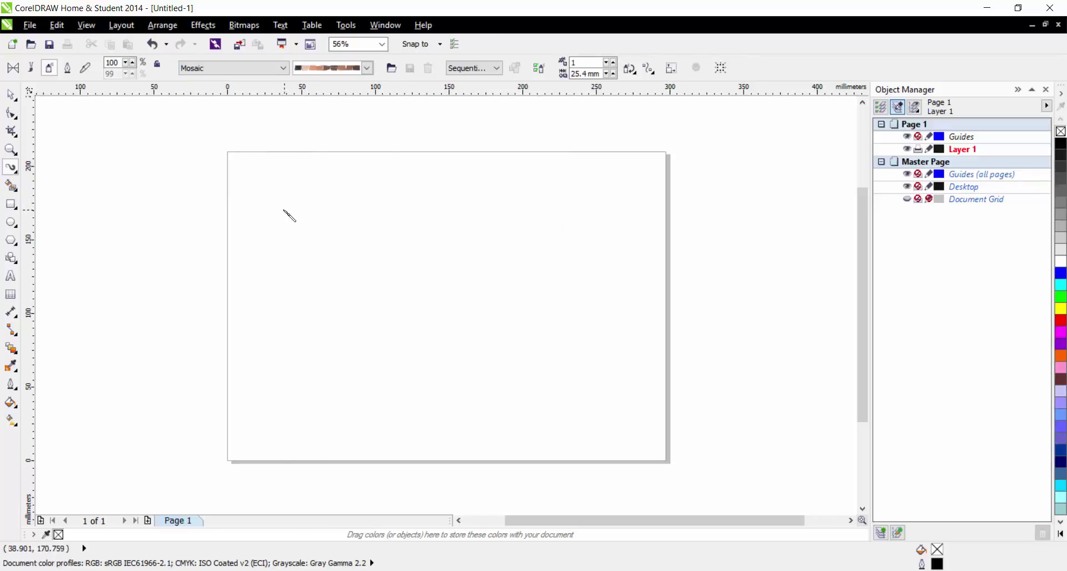
pyautogui.moveTo(283, 211); pyautogui.dragTo(524, 214)
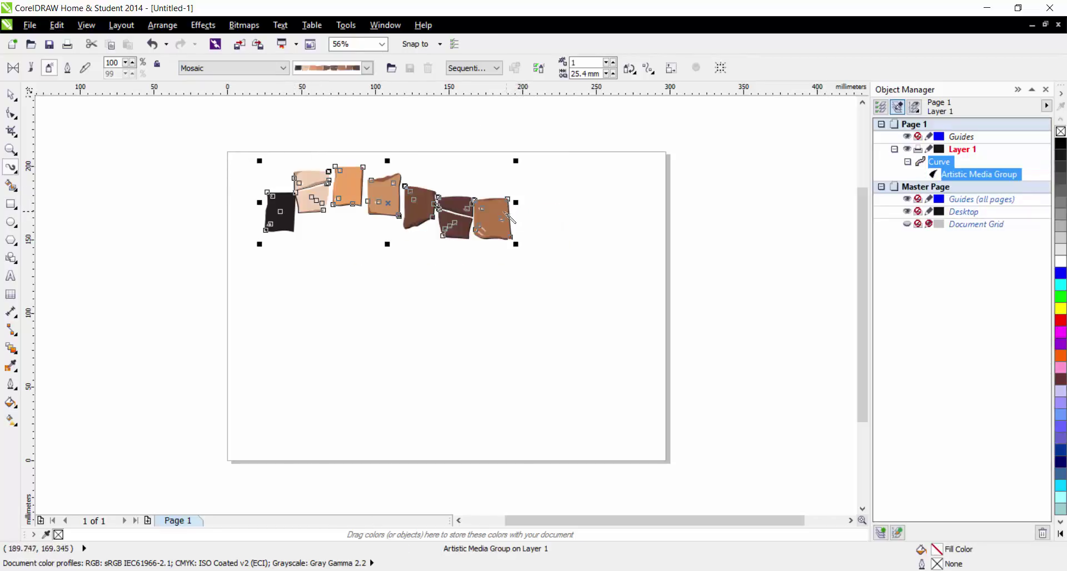
# Step: Try spray object sizes of 96% and 20% on the mosaic stroke and return it to 100%
pyautogui.click(349, 259)
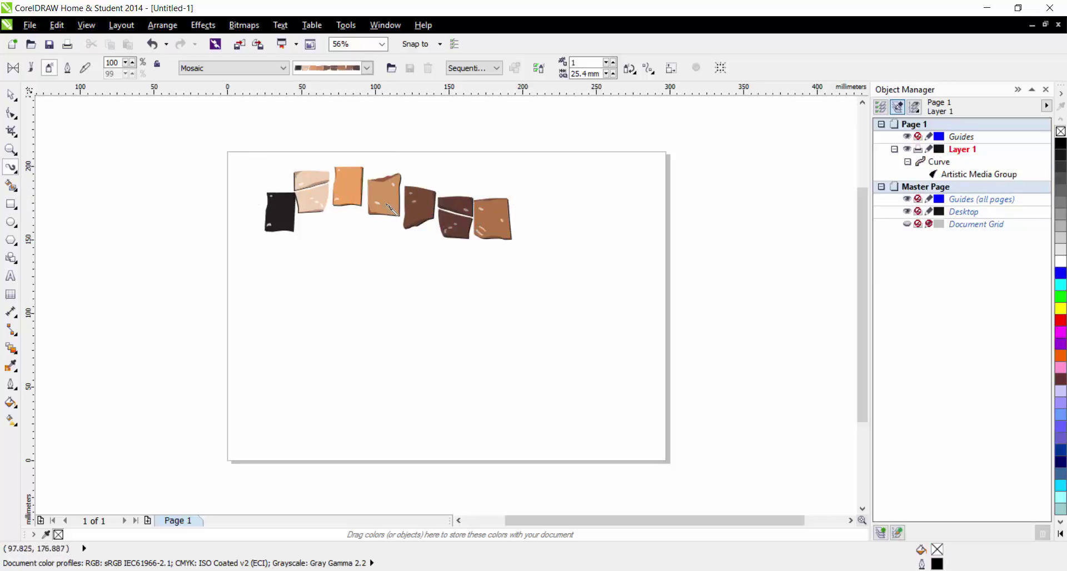
pyautogui.click(451, 216)
pyautogui.click(152, 44)
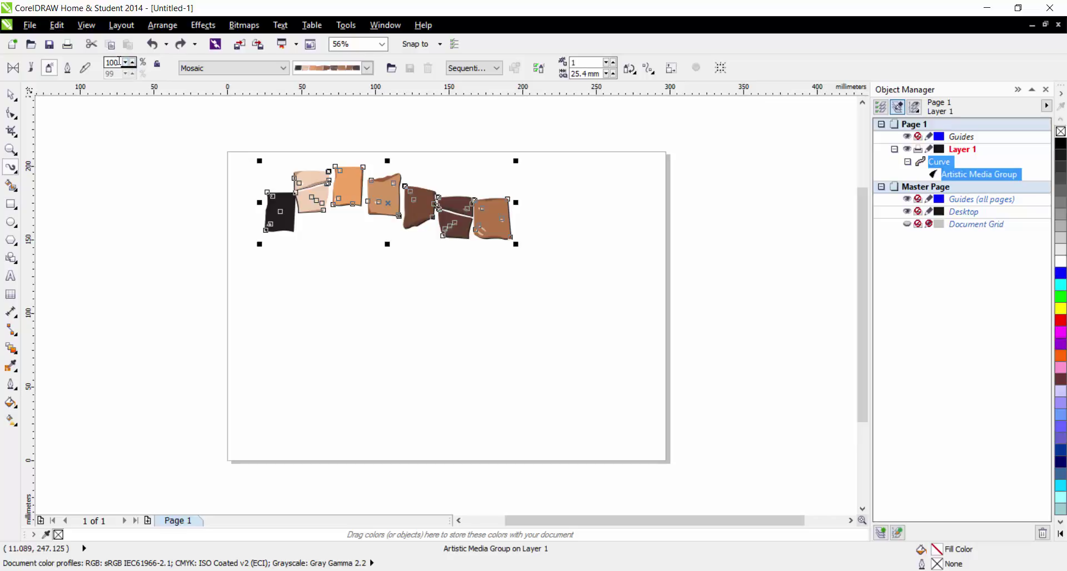
pyautogui.moveTo(119, 63); pyautogui.dragTo(103, 62)
pyautogui.write('96')
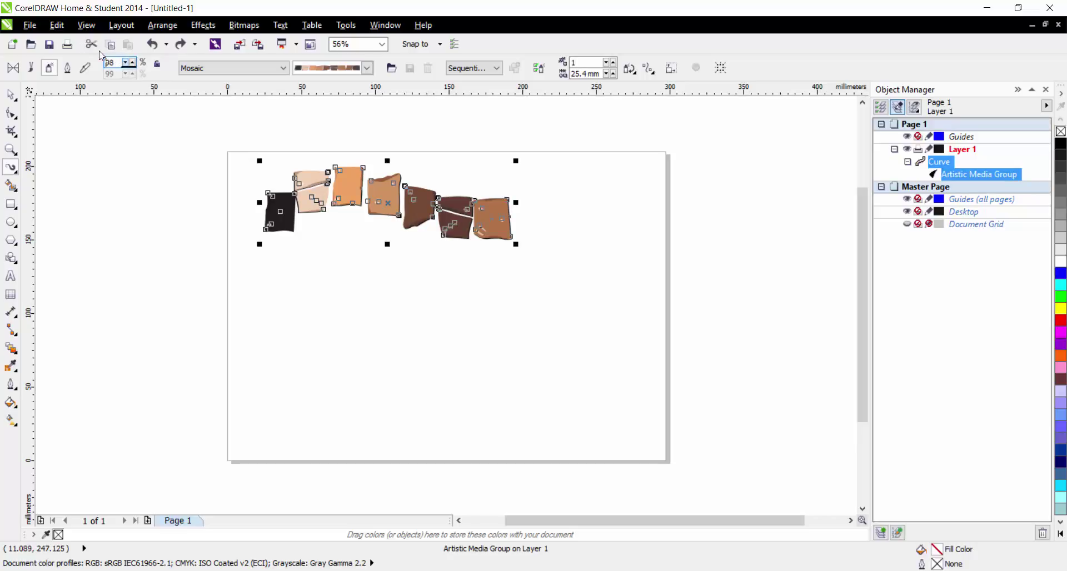
pyautogui.press('Return')
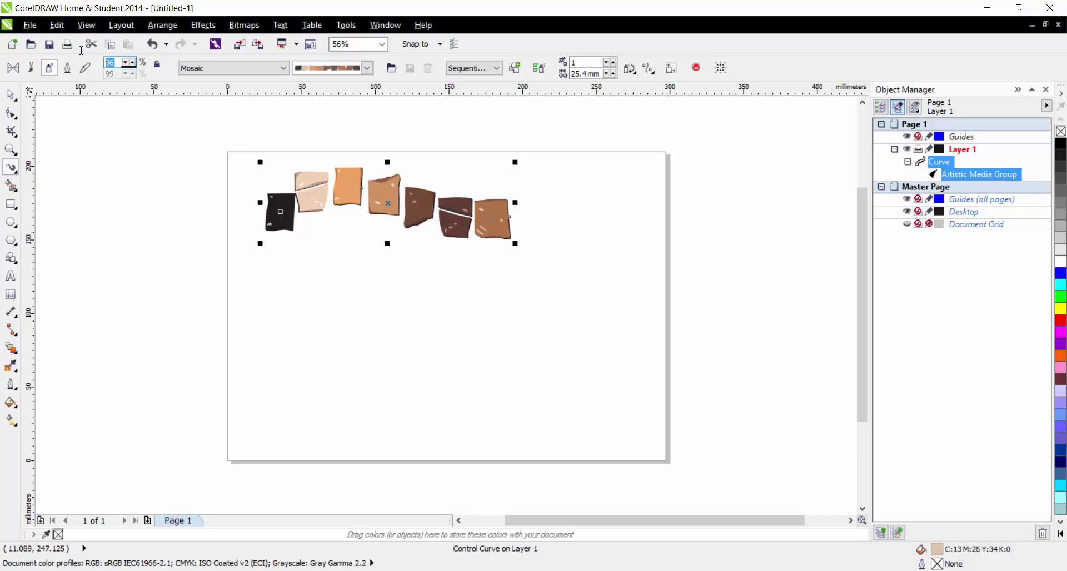
pyautogui.press('Return')
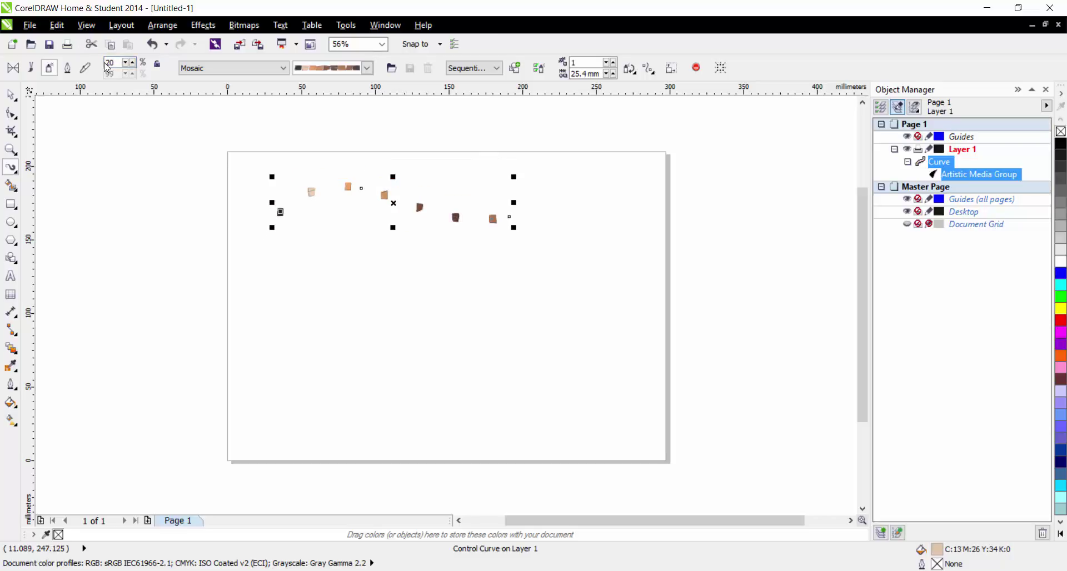
pyautogui.write('100')
pyautogui.press('Return')
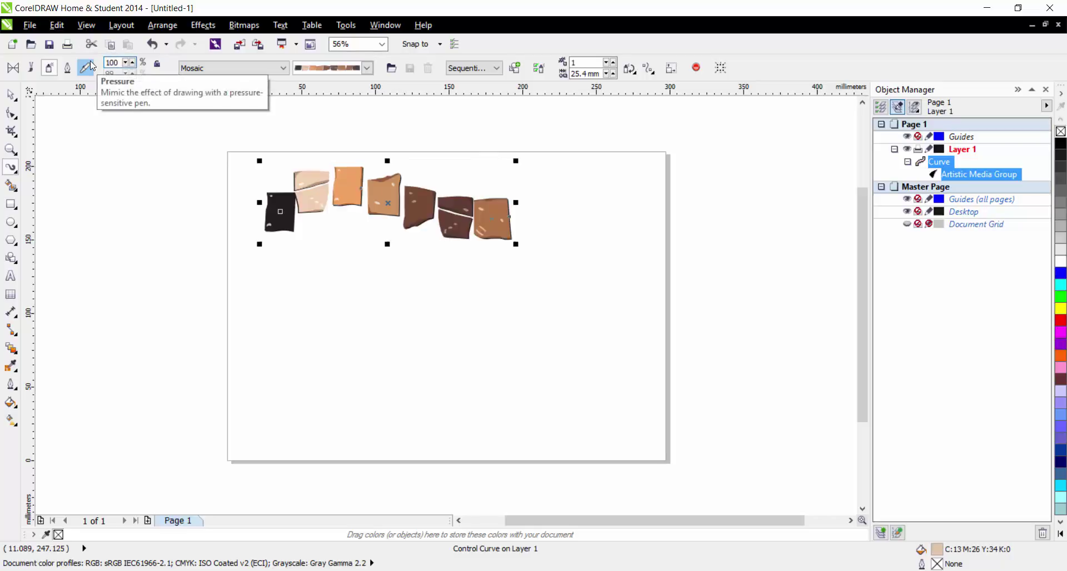
# Step: Try the Randomly spray order on the mosaic stroke and return it to Sequentially
pyautogui.click(470, 71)
pyautogui.click(478, 82)
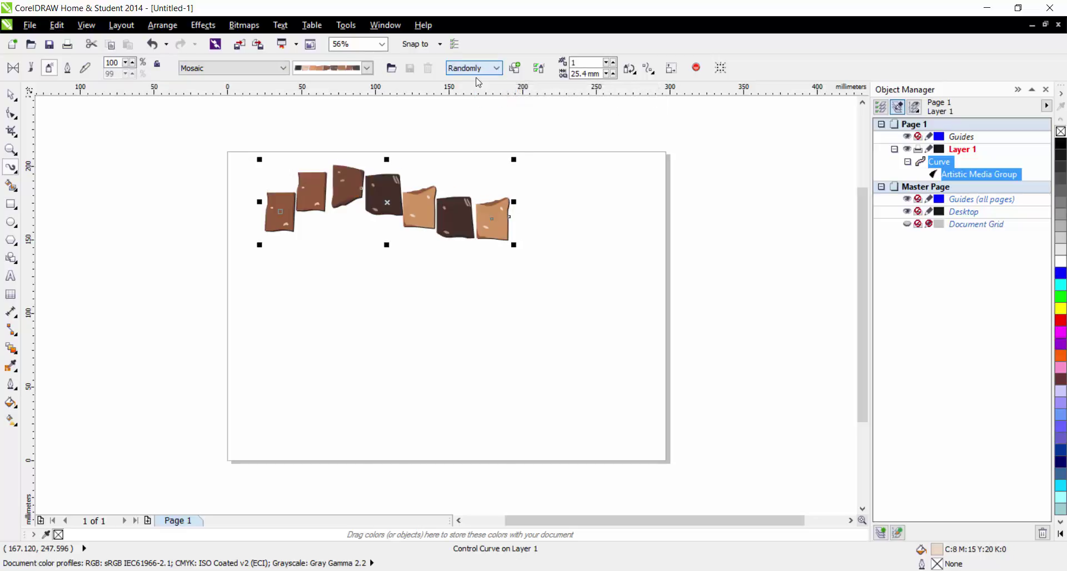
pyautogui.click(479, 70)
pyautogui.click(481, 90)
pyautogui.click(482, 70)
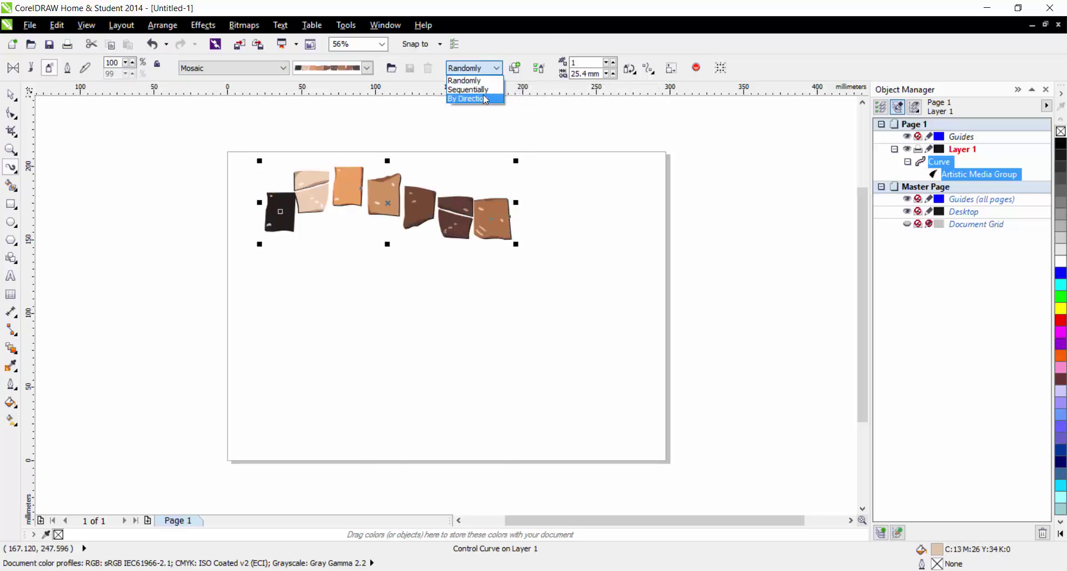
pyautogui.click(477, 90)
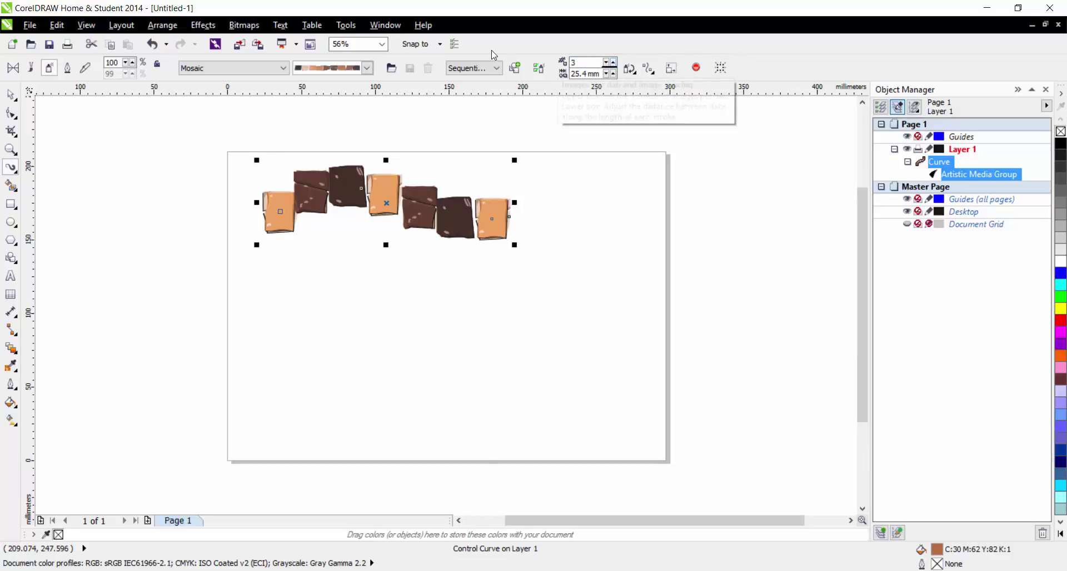
# Step: Raise the mosaic stroke's images per dab to 5 and undo the change
pyautogui.doubleClick(613, 62)
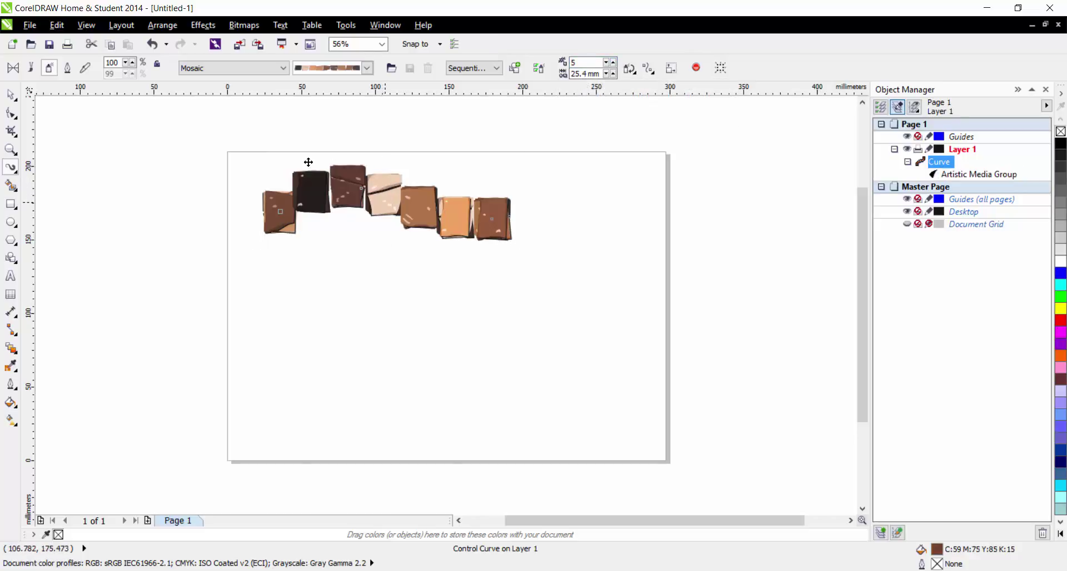
pyautogui.moveTo(307, 164); pyautogui.dragTo(332, 187)
pyautogui.hotkey('ctrl', 'z')
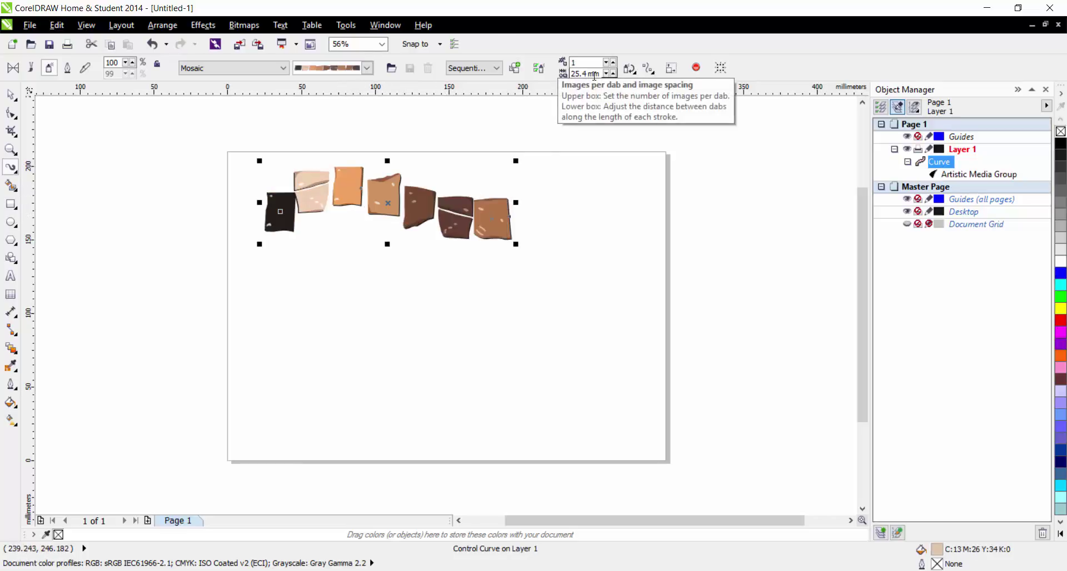
# Step: Increase the image spacing along the mosaic stroke to 33.9 mm
pyautogui.click(612, 74)
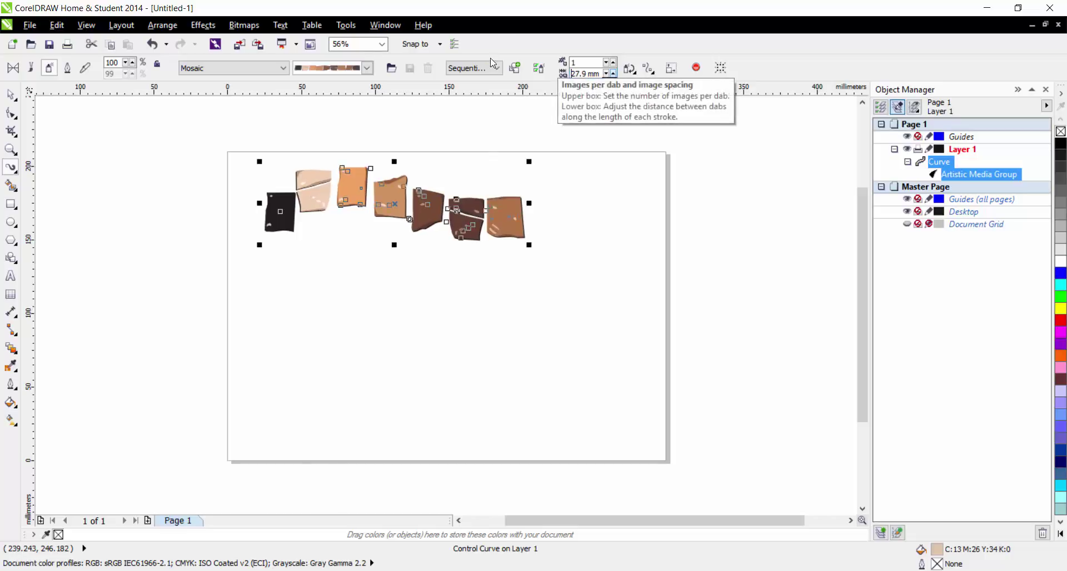
pyautogui.click(612, 73)
pyautogui.click(613, 73)
pyautogui.click(612, 74)
pyautogui.click(612, 73)
pyautogui.click(612, 73)
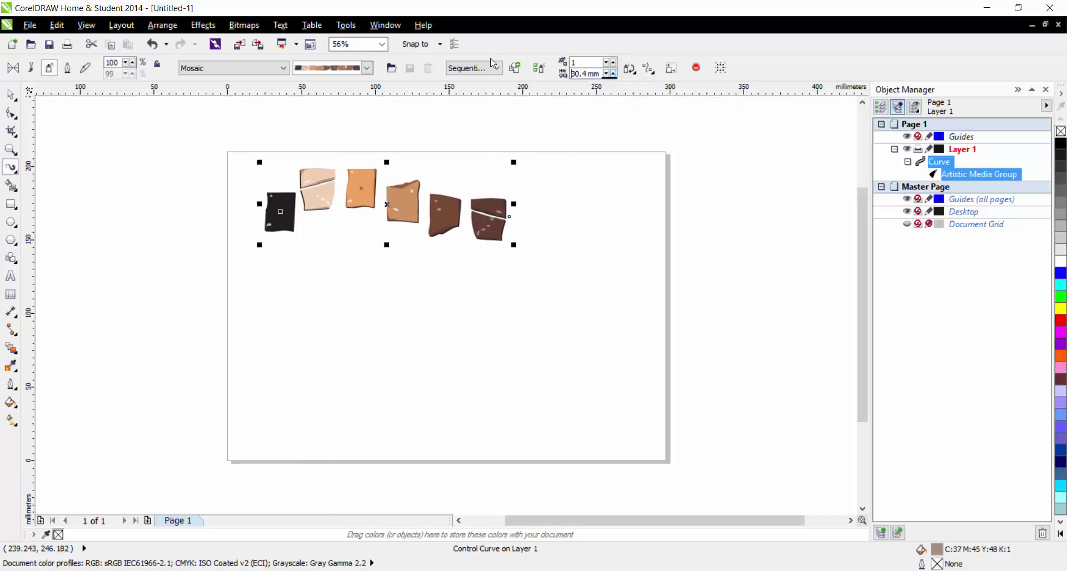
# Step: Rotate the mosaic stroke's images by 75 degrees relative to the page
pyautogui.click(632, 72)
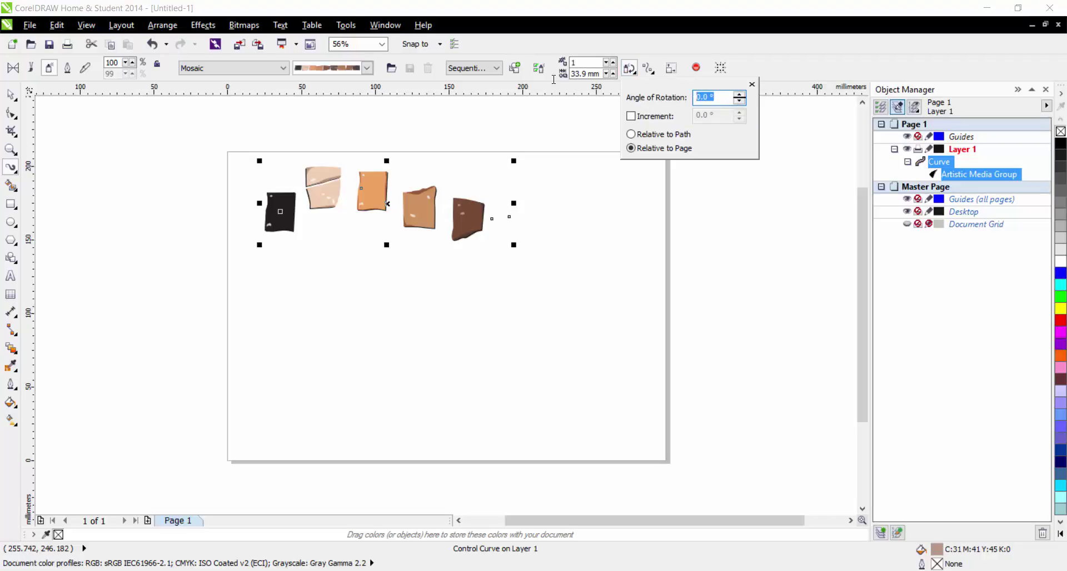
pyautogui.write('75')
pyautogui.press('Return')
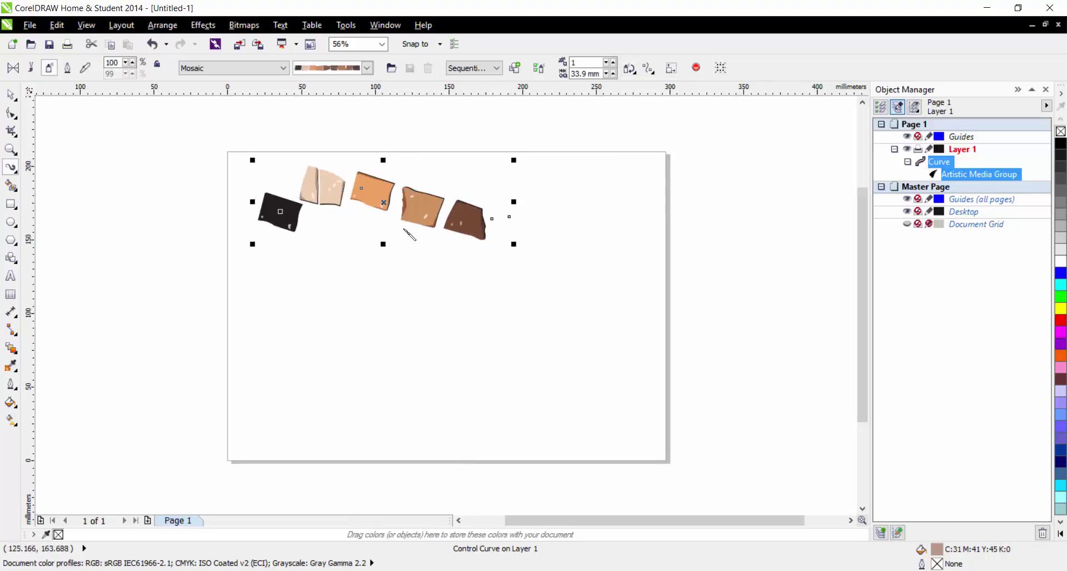
# Step: Try an alternating offset on the mosaic stroke's images and undo it
pyautogui.click(647, 68)
pyautogui.click(650, 96)
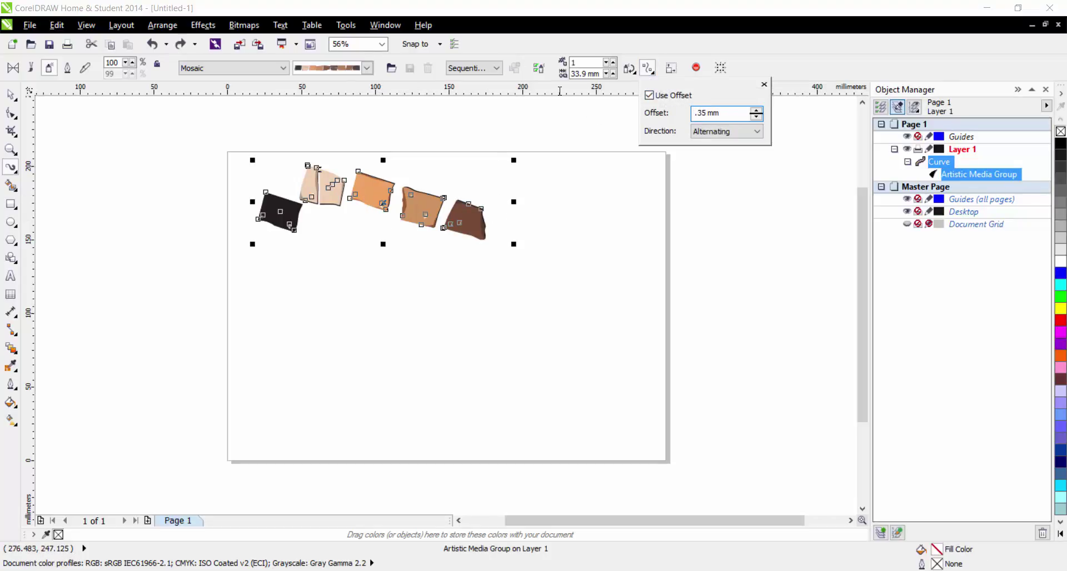
pyautogui.press('Return')
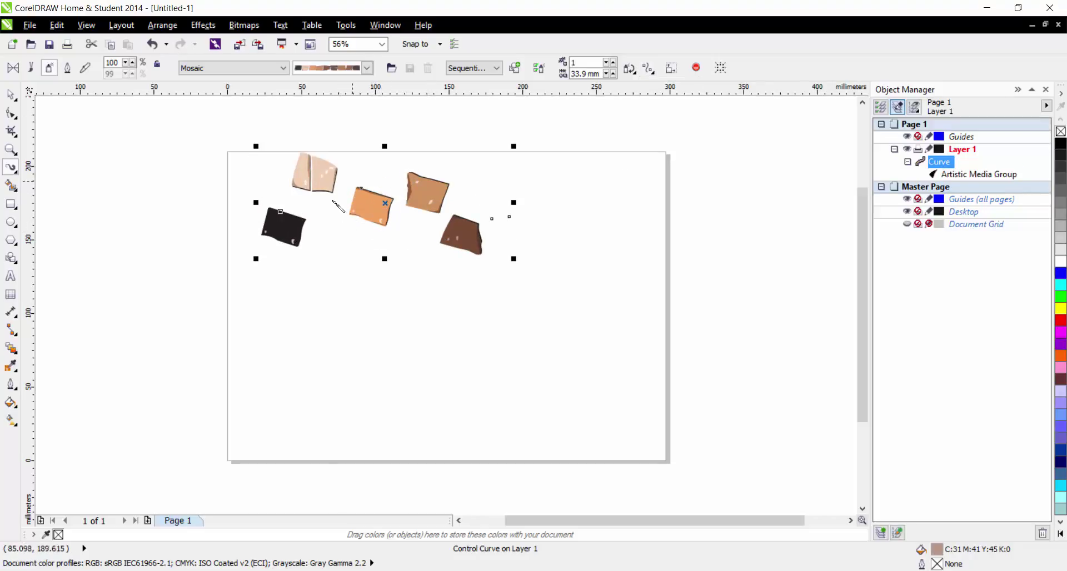
pyautogui.hotkey('ctrl', 'z')
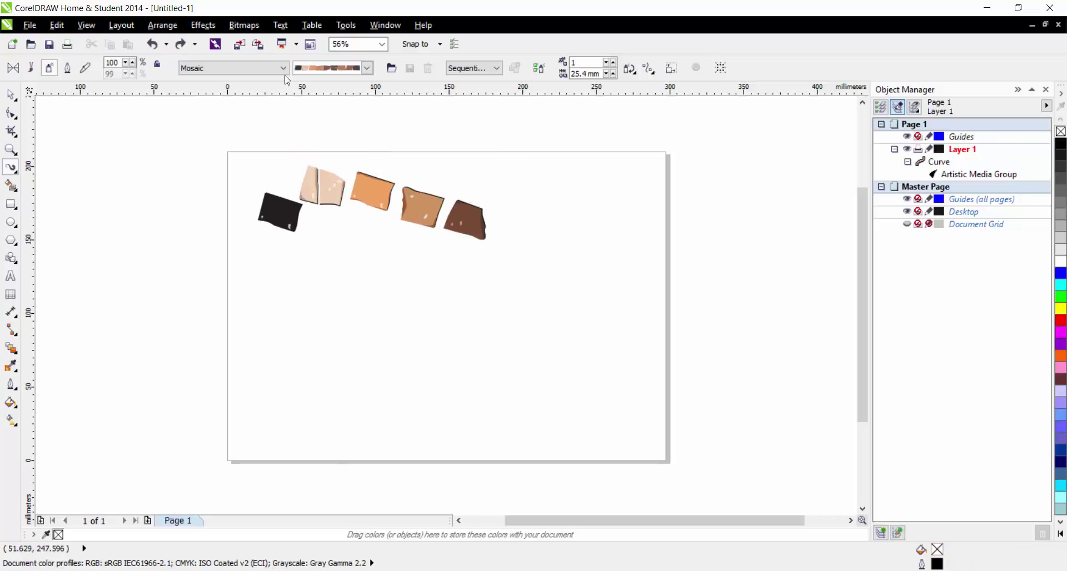
# Step: Look through the Mosaic spray patterns and switch the spray category to Plants
pyautogui.click(282, 67)
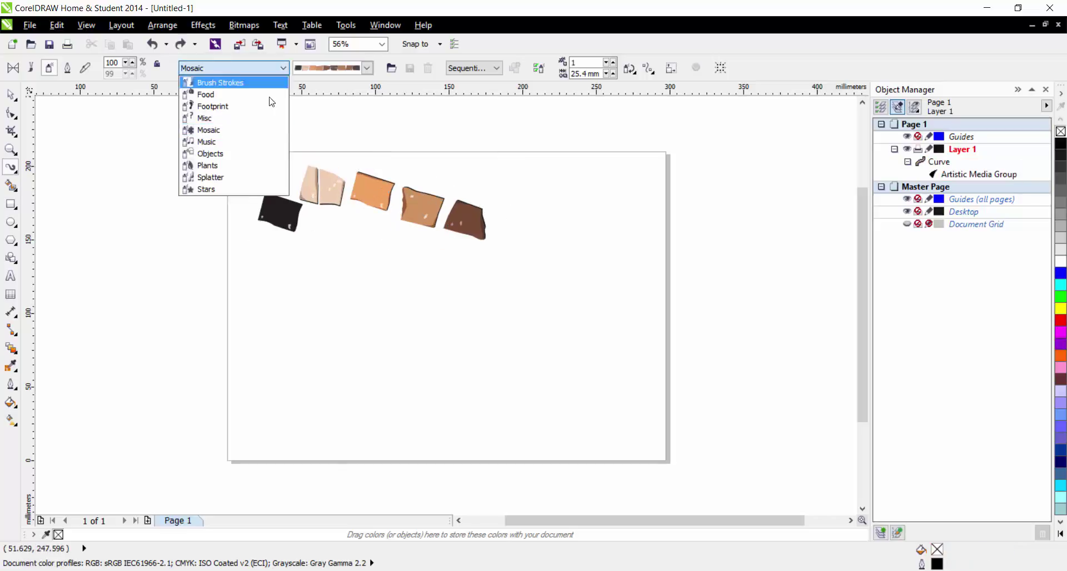
pyautogui.click(274, 129)
pyautogui.click(366, 68)
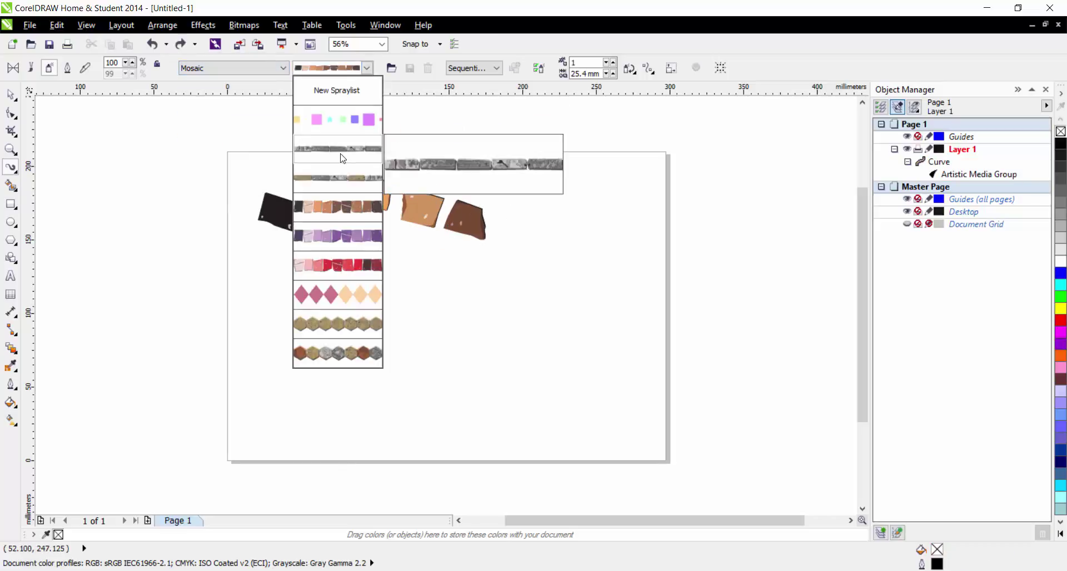
pyautogui.click(273, 161)
pyautogui.click(283, 68)
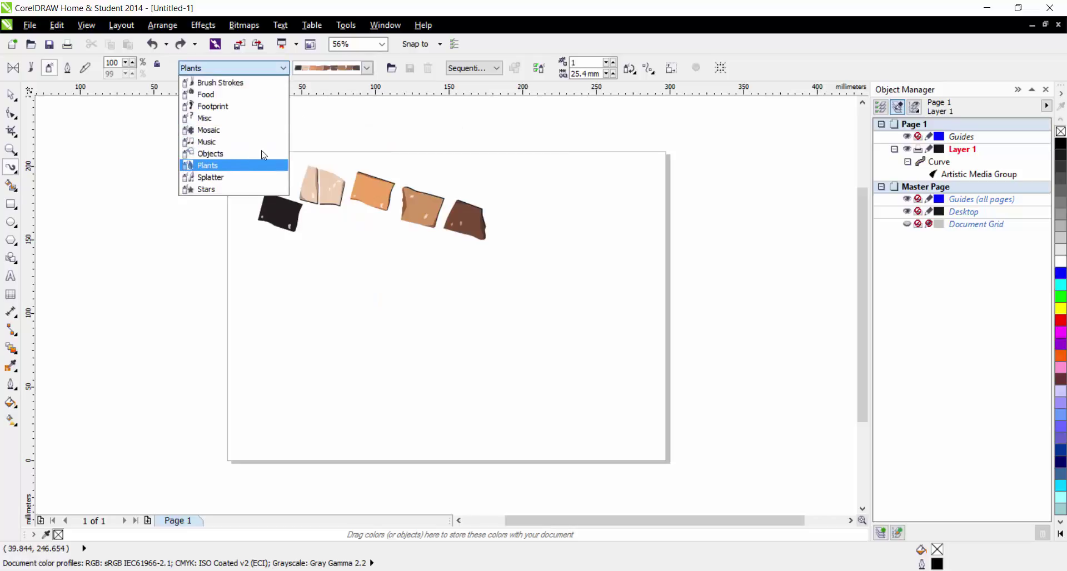
pyautogui.click(263, 164)
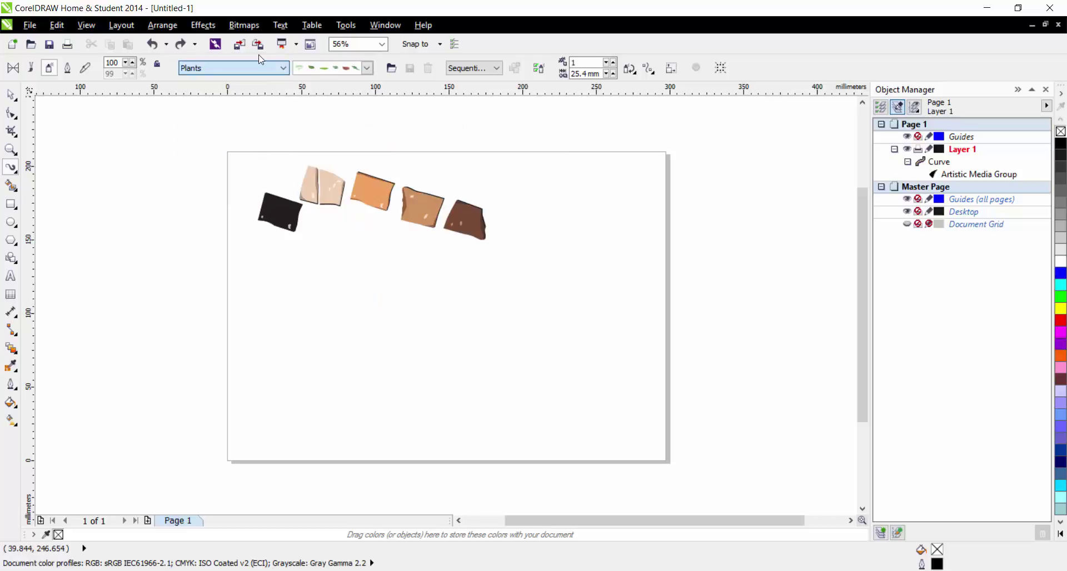
# Step: Switch the Artistic Media tool to Calligraphic mode and delete the mosaic stroke from the page
pyautogui.click(67, 67)
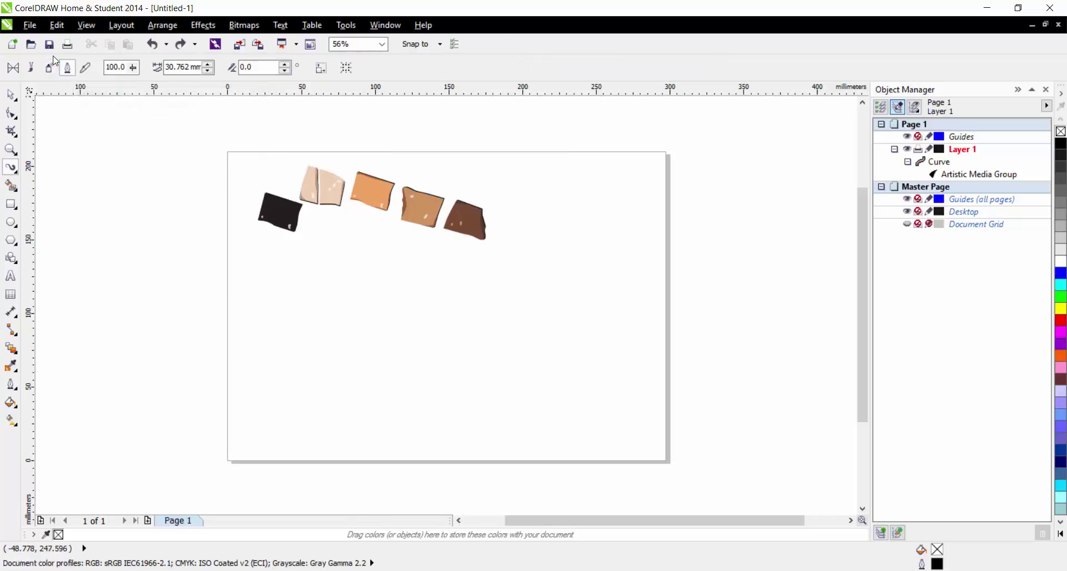
pyautogui.click(11, 95)
pyautogui.click(335, 183)
pyautogui.press('Delete')
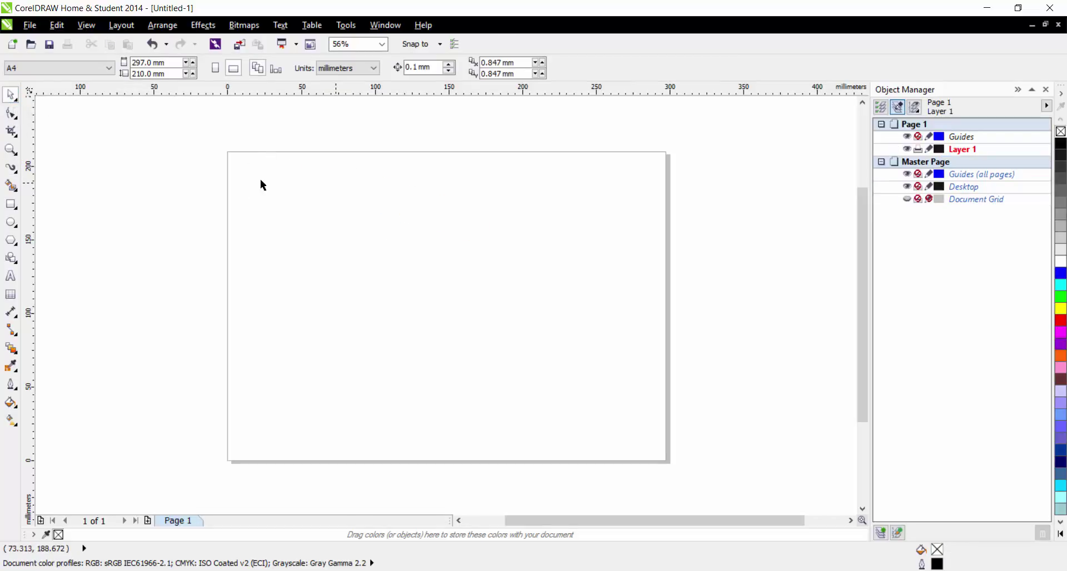
# Step: Draw a wavy calligraphic stroke across the upper page with a 6.262 mm stroke width and undo the last stray action
pyautogui.click(11, 167)
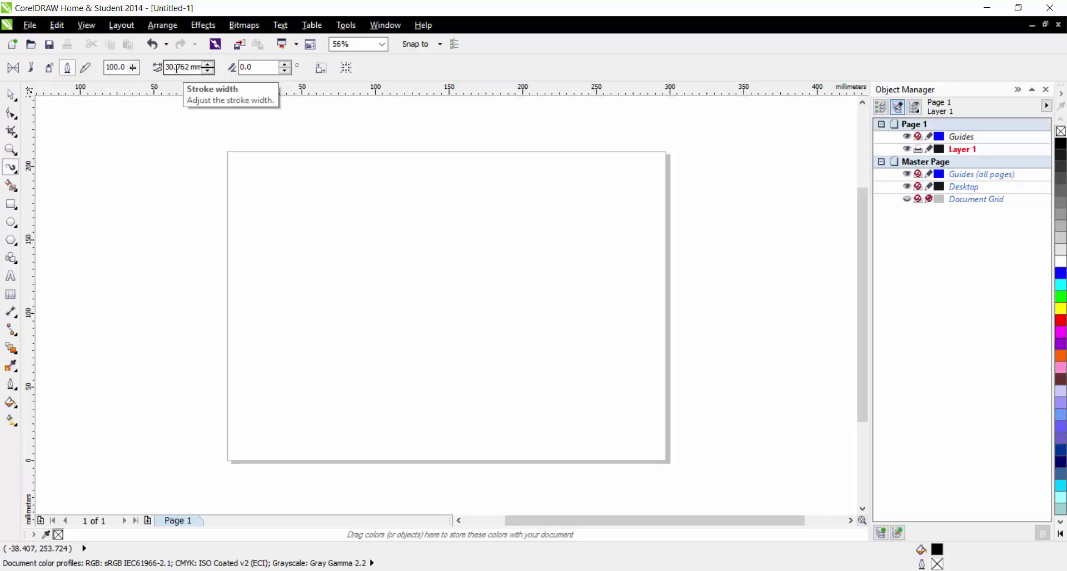
pyautogui.moveTo(208, 67)
pyautogui.mouseDown()
pyautogui.moveTo(206, 107)
pyautogui.moveTo(166, 72)
pyautogui.mouseUp()
pyautogui.moveTo(286, 244); pyautogui.dragTo(477, 244)
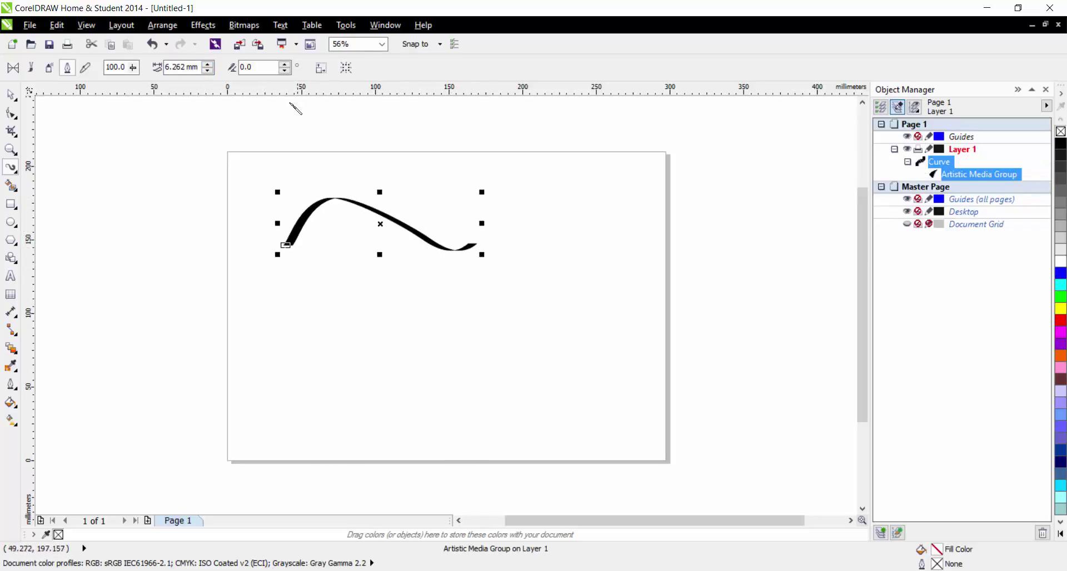
pyautogui.hotkey('ctrl', 'z')
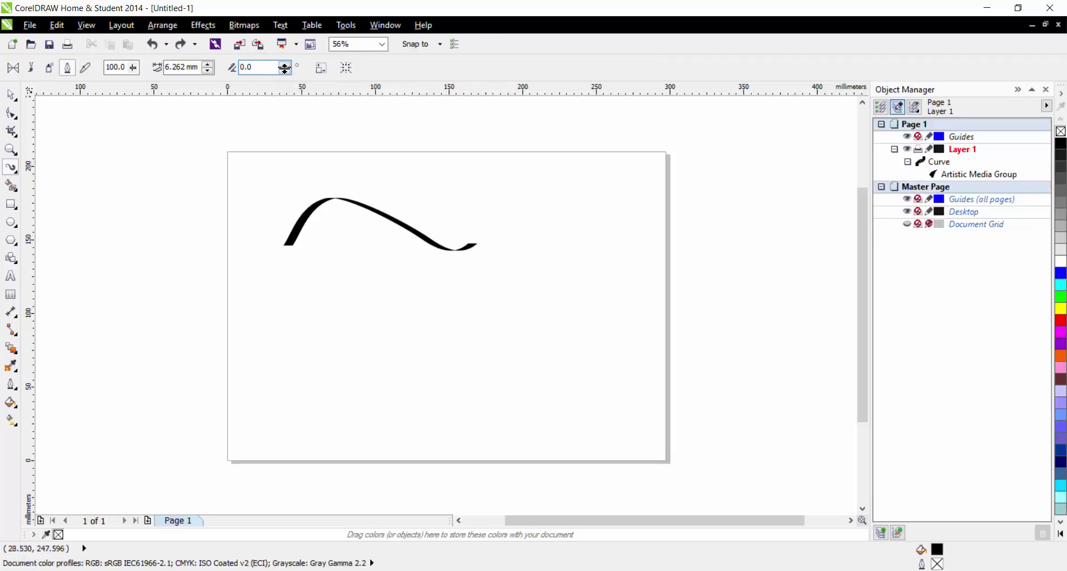
# Step: Set the calligraphic angle to 70° and draw a wavy stroke on the lower page and an S-shaped stroke to its right
pyautogui.moveTo(283, 73); pyautogui.dragTo(285, 58)
pyautogui.moveTo(376, 344)
pyautogui.mouseDown()
pyautogui.moveTo(394, 326)
pyautogui.moveTo(505, 354)
pyautogui.moveTo(558, 308)
pyautogui.mouseUp()
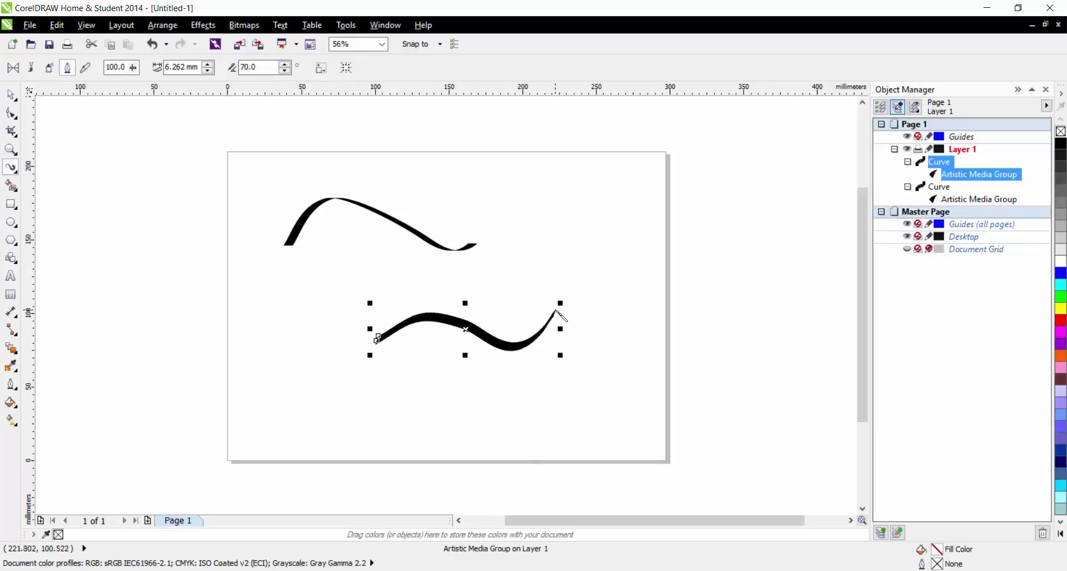
pyautogui.moveTo(597, 223)
pyautogui.mouseDown()
pyautogui.moveTo(568, 214)
pyautogui.moveTo(569, 272)
pyautogui.moveTo(597, 325)
pyautogui.moveTo(537, 331)
pyautogui.moveTo(533, 318)
pyautogui.mouseUp()
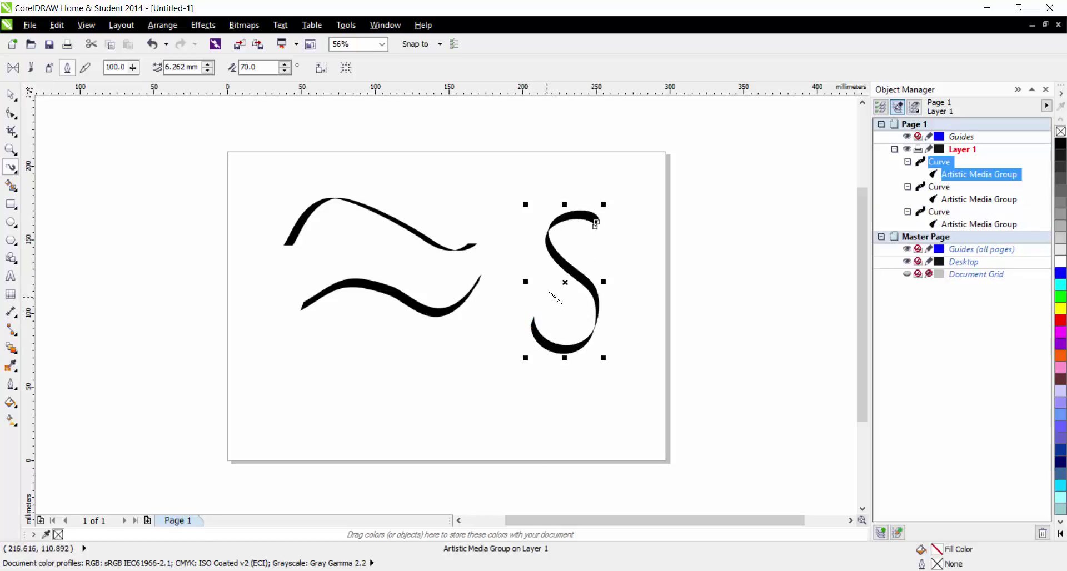
# Step: Delete all the calligraphic strokes from the page
pyautogui.hotkey('ctrl', 'a')
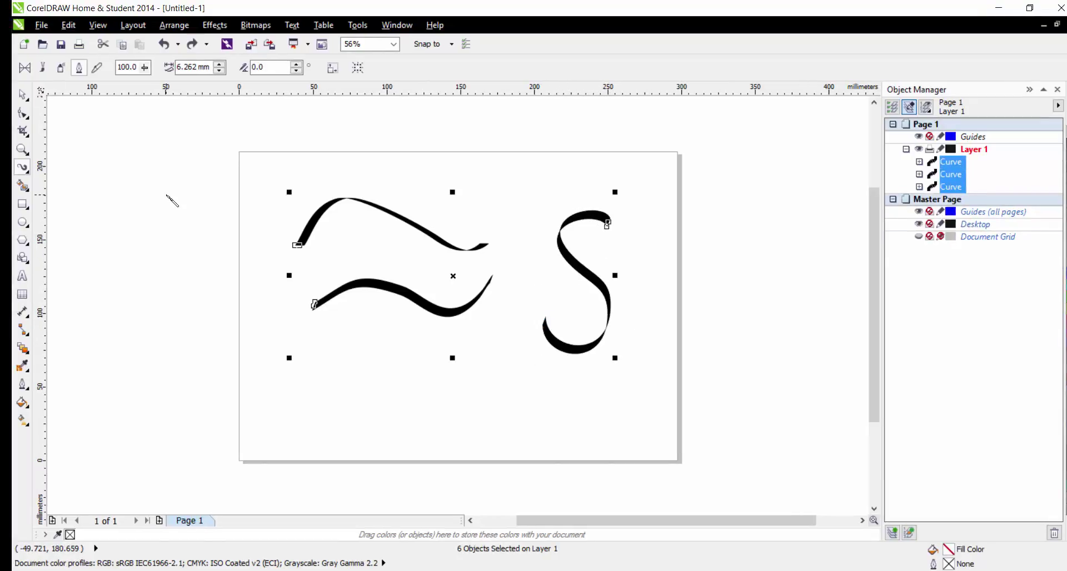
pyautogui.press('Delete')
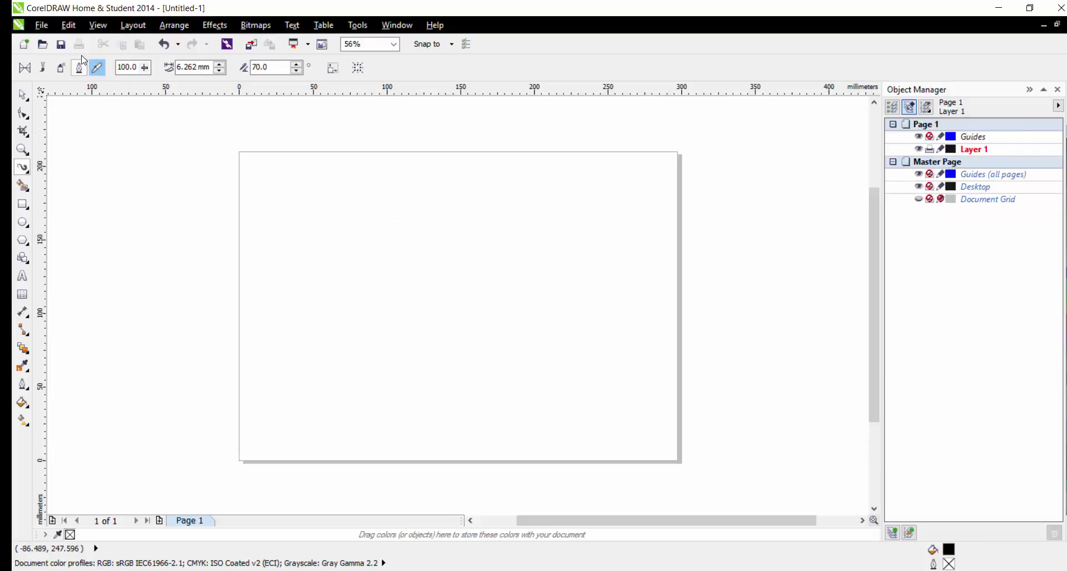
# Step: Switch the Artistic Media tool to Pressure mode, draw an arched stroke with a 6.262 mm width on the upper page and delete it
pyautogui.click(97, 67)
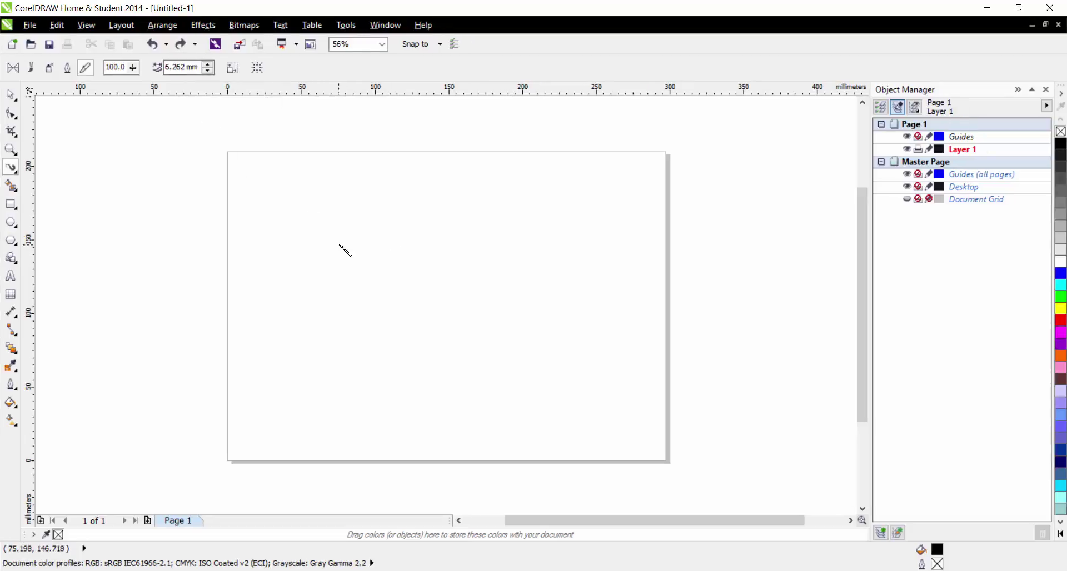
pyautogui.moveTo(349, 244)
pyautogui.mouseDown()
pyautogui.moveTo(435, 228)
pyautogui.moveTo(483, 254)
pyautogui.mouseUp()
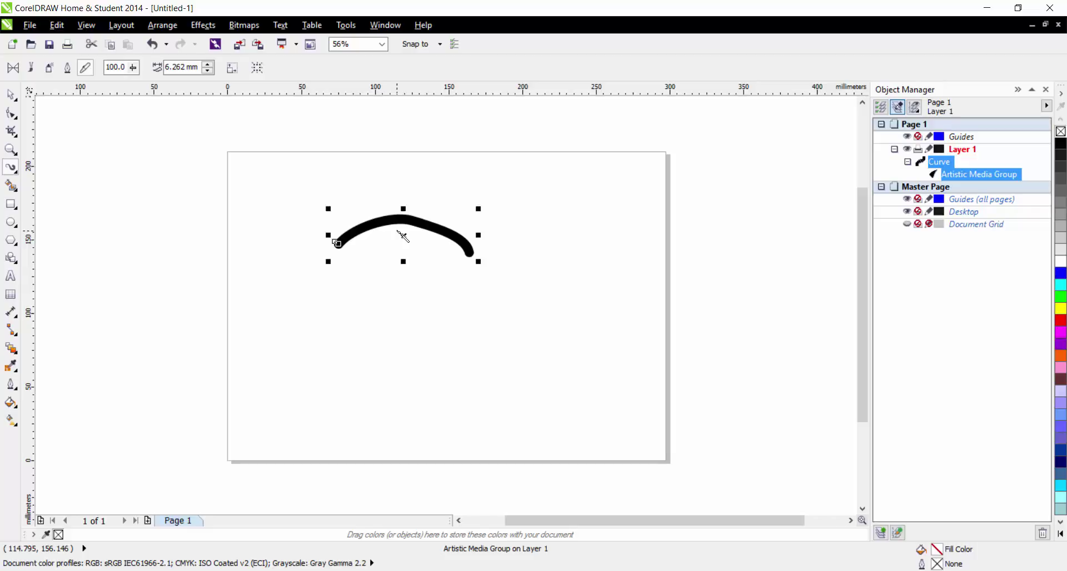
pyautogui.press('Delete')
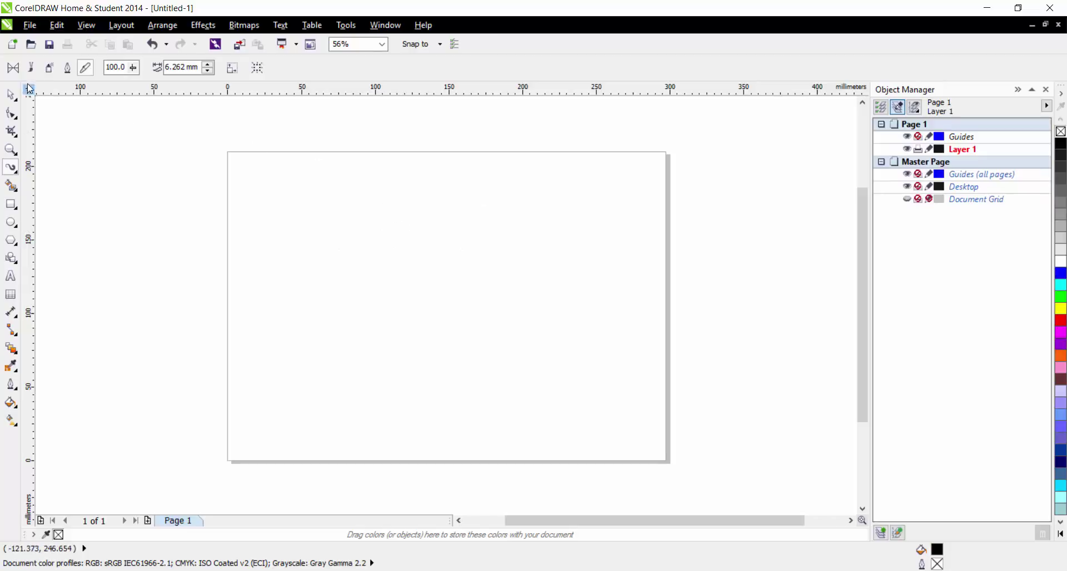
# Step: Switch the Artistic Media tool to Preset mode, pick a preset stroke shape and draw a long wavy stroke across the middle of the page
pyautogui.click(13, 68)
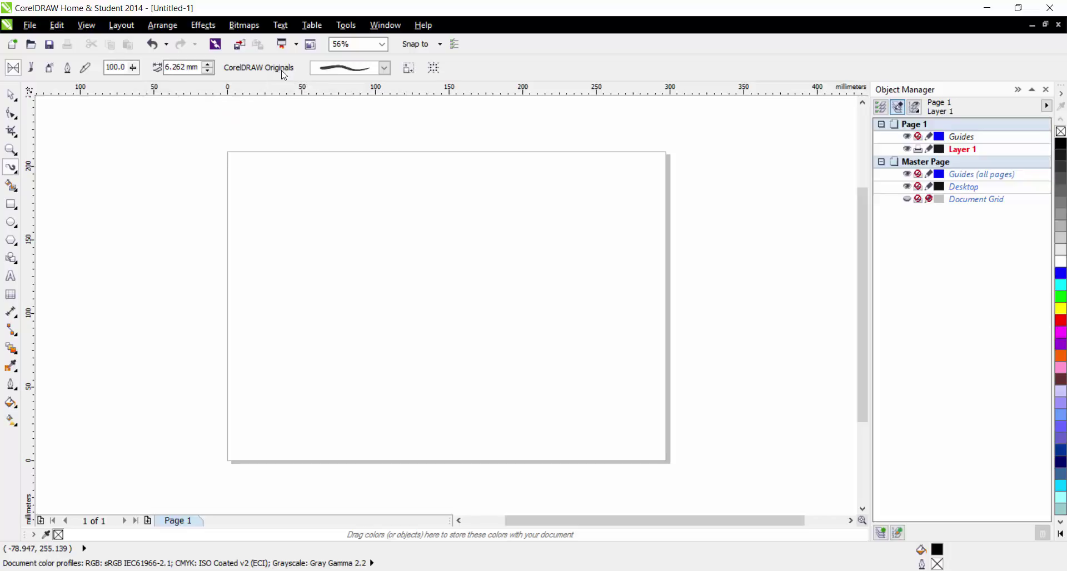
pyautogui.click(383, 68)
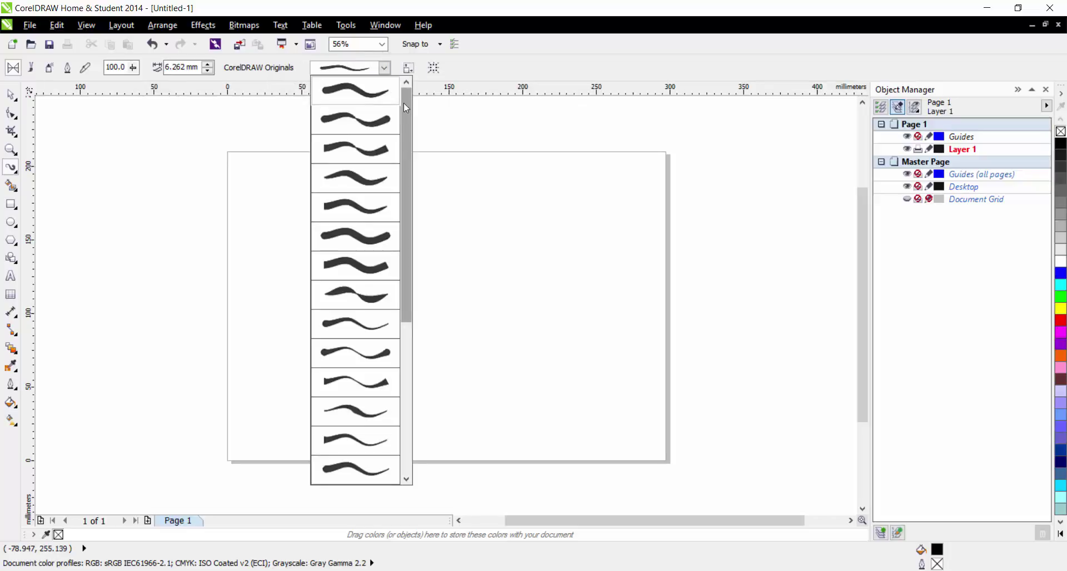
pyautogui.moveTo(404, 103); pyautogui.dragTo(396, 220)
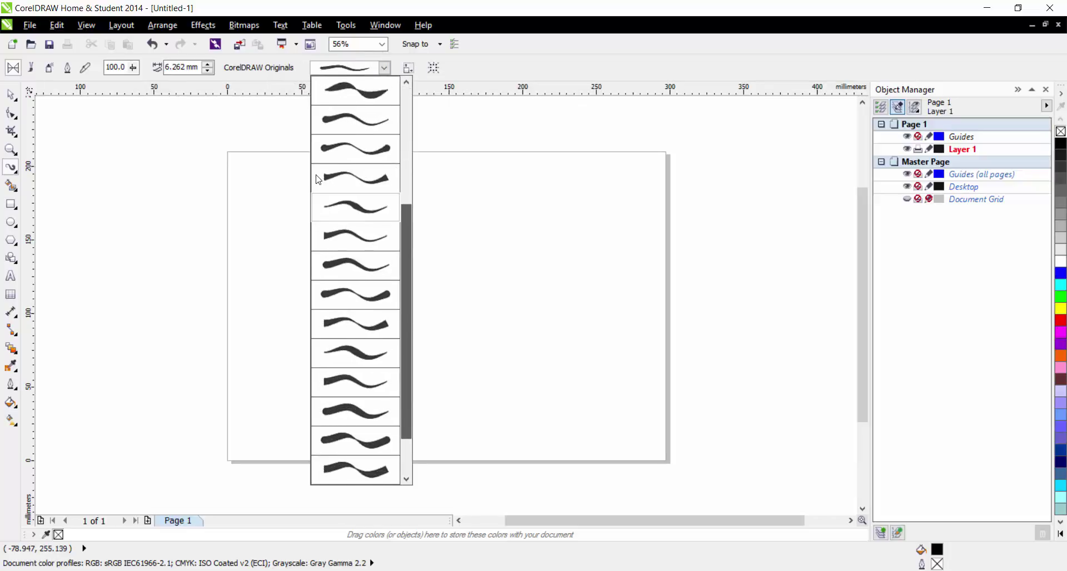
pyautogui.click(381, 179)
pyautogui.moveTo(275, 285)
pyautogui.mouseDown()
pyautogui.moveTo(335, 251)
pyautogui.moveTo(441, 284)
pyautogui.moveTo(532, 259)
pyautogui.mouseUp()
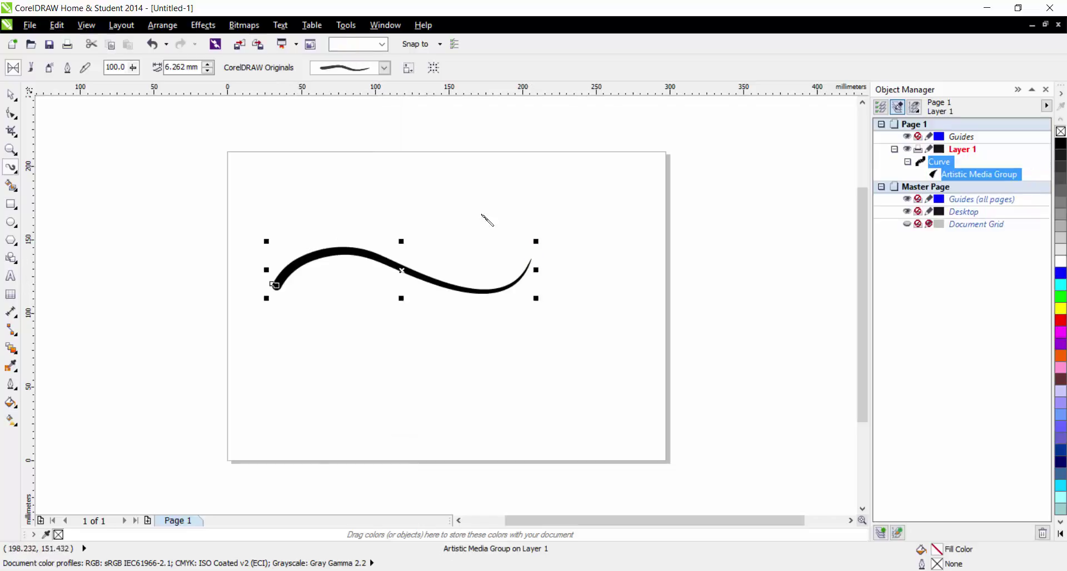
# Step: Apply the preset shape tapered at both ends to the wavy stroke and draw a second, shorter wavy stroke above it
pyautogui.click(383, 68)
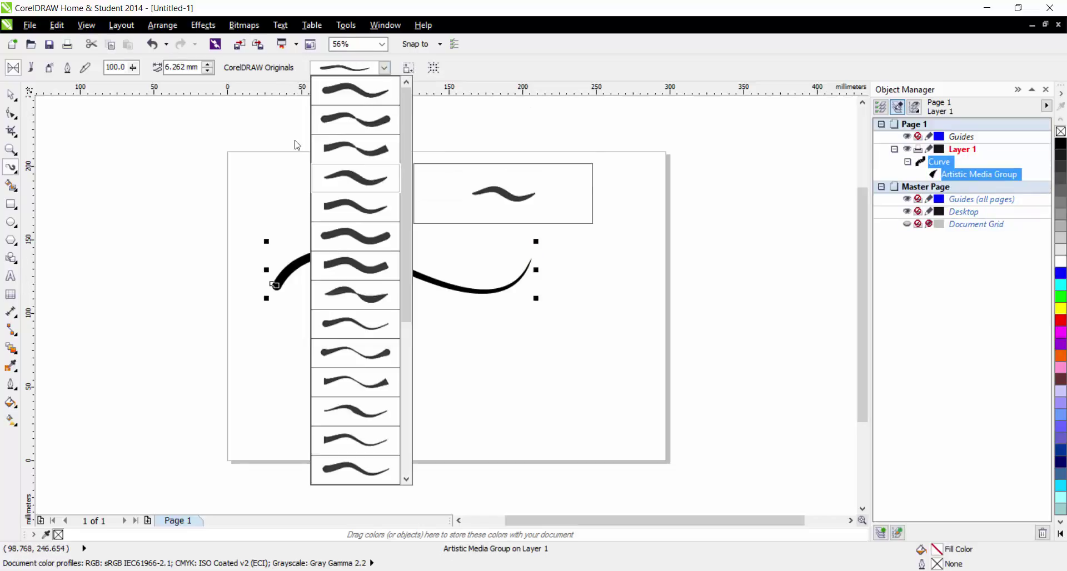
pyautogui.click(366, 177)
pyautogui.moveTo(327, 225); pyautogui.dragTo(521, 231)
# Step: Apply the preset shape with flared ends and a thin middle to the upper stroke, and undo a trial stroke drawn on the lower page
pyautogui.click(383, 68)
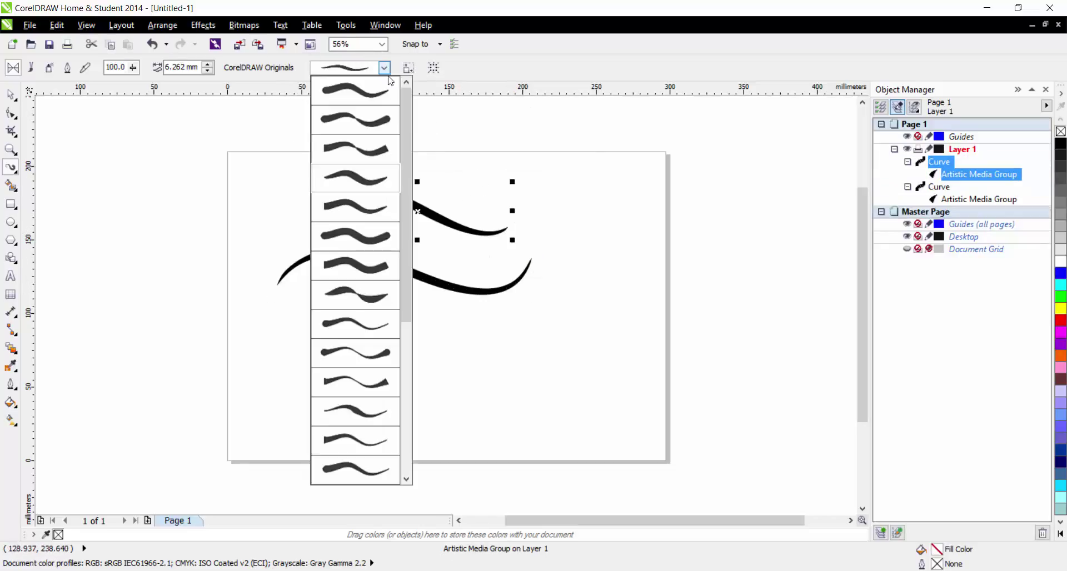
pyautogui.click(355, 383)
pyautogui.moveTo(341, 394)
pyautogui.mouseDown()
pyautogui.moveTo(353, 357)
pyautogui.moveTo(470, 396)
pyautogui.moveTo(526, 386)
pyautogui.mouseUp()
pyautogui.hotkey('ctrl', 'z')
# Step: Look through the remaining preset stroke shapes
pyautogui.click(388, 73)
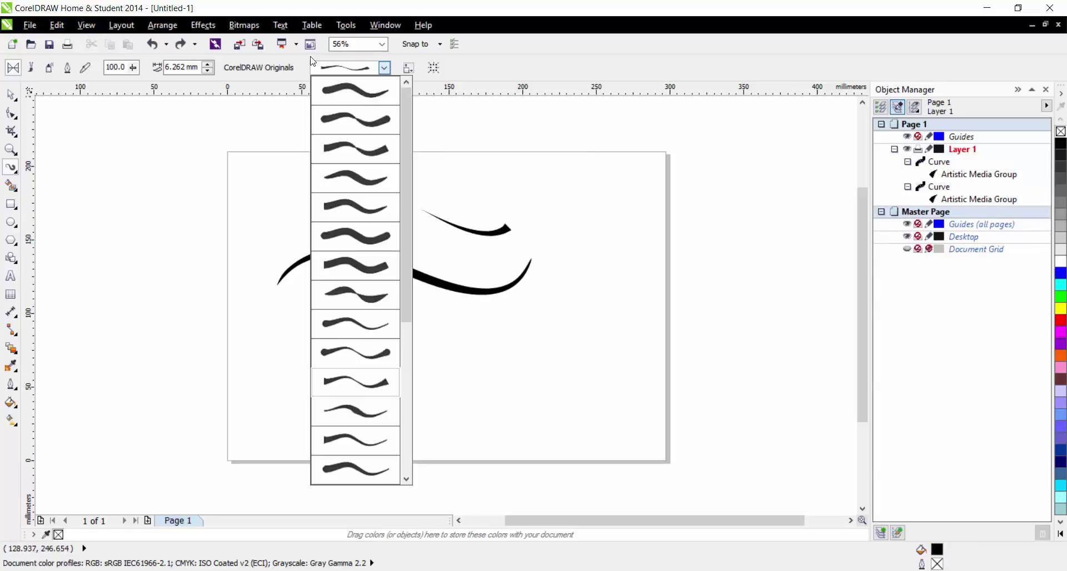
pyautogui.scroll(-7, 405, 364)
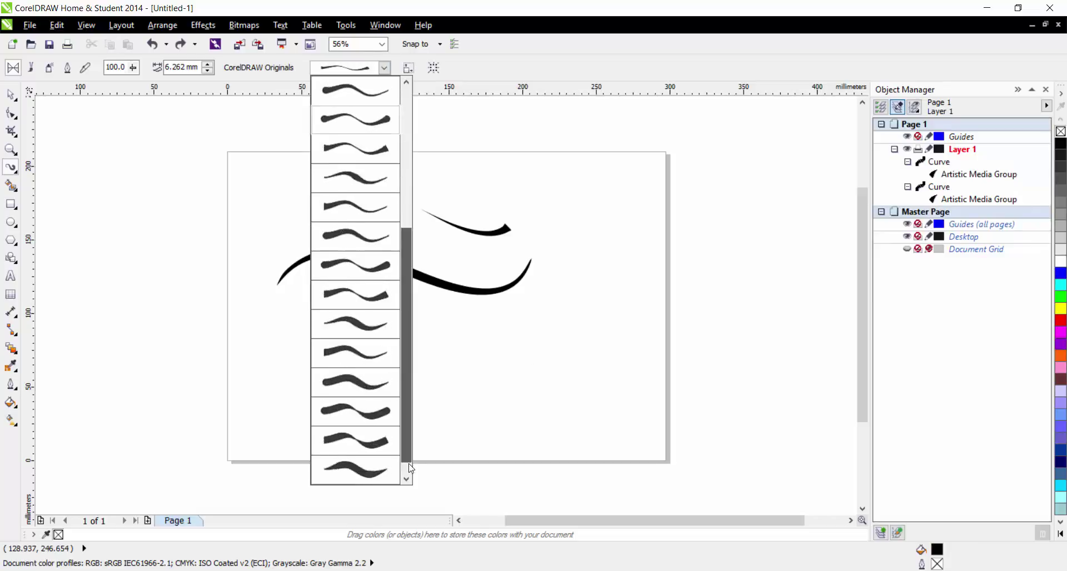
pyautogui.click(335, 82)
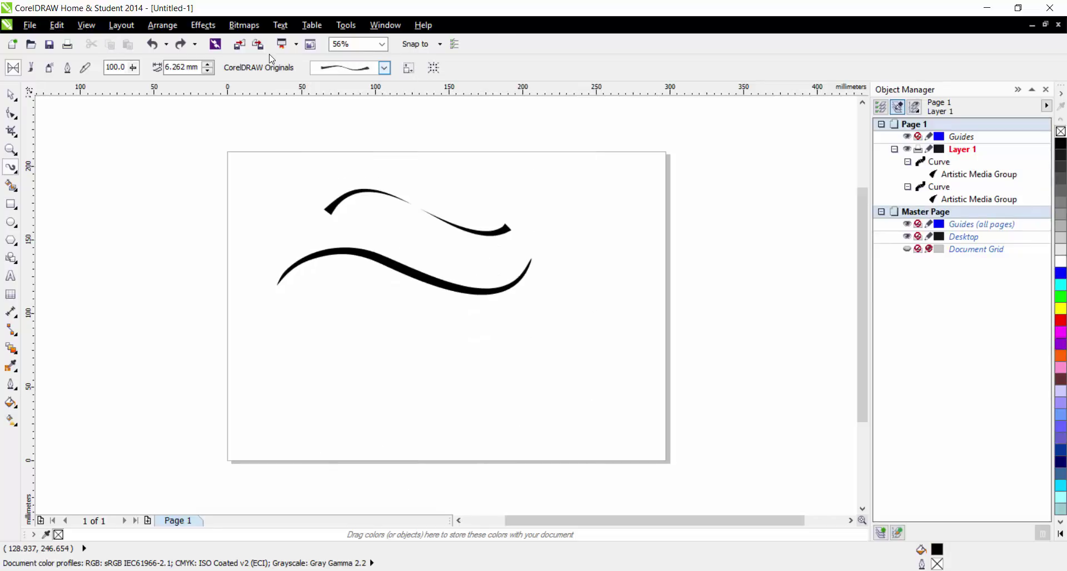